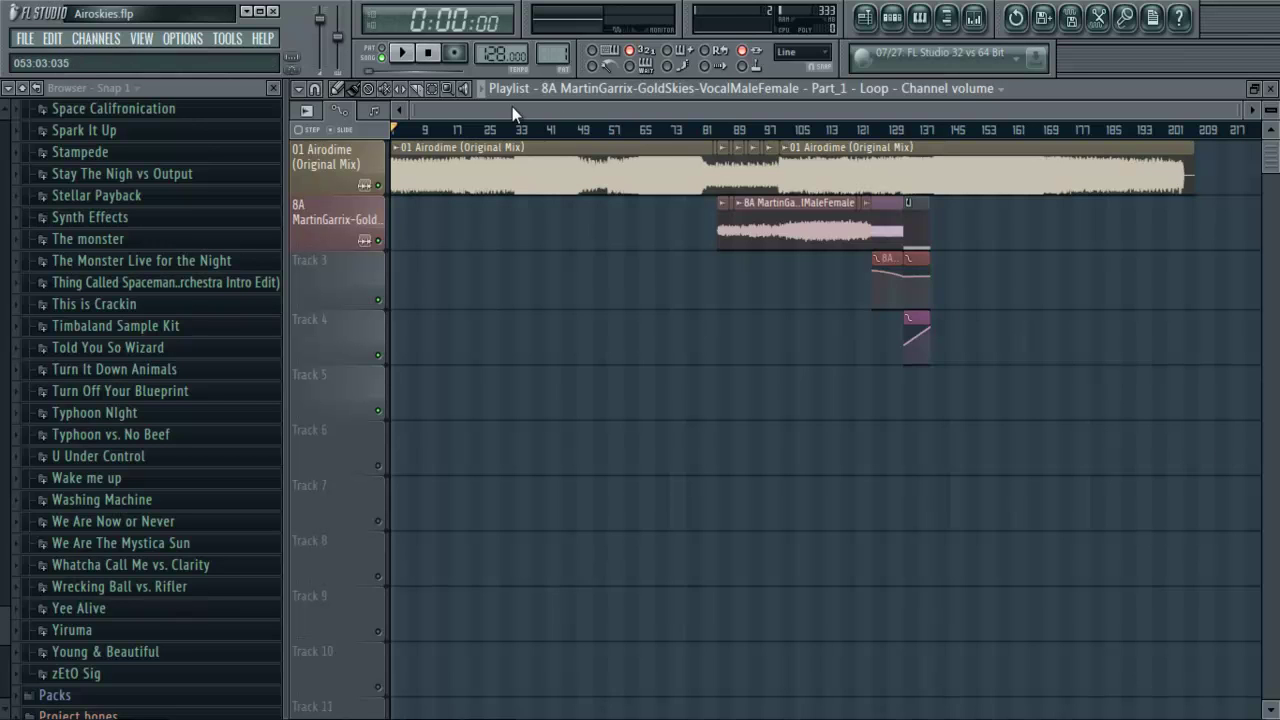
# Step: Adjust the playlist view and solo the Gold Skies vocal track
pyautogui.moveTo(512, 106); pyautogui.dragTo(467, 106)
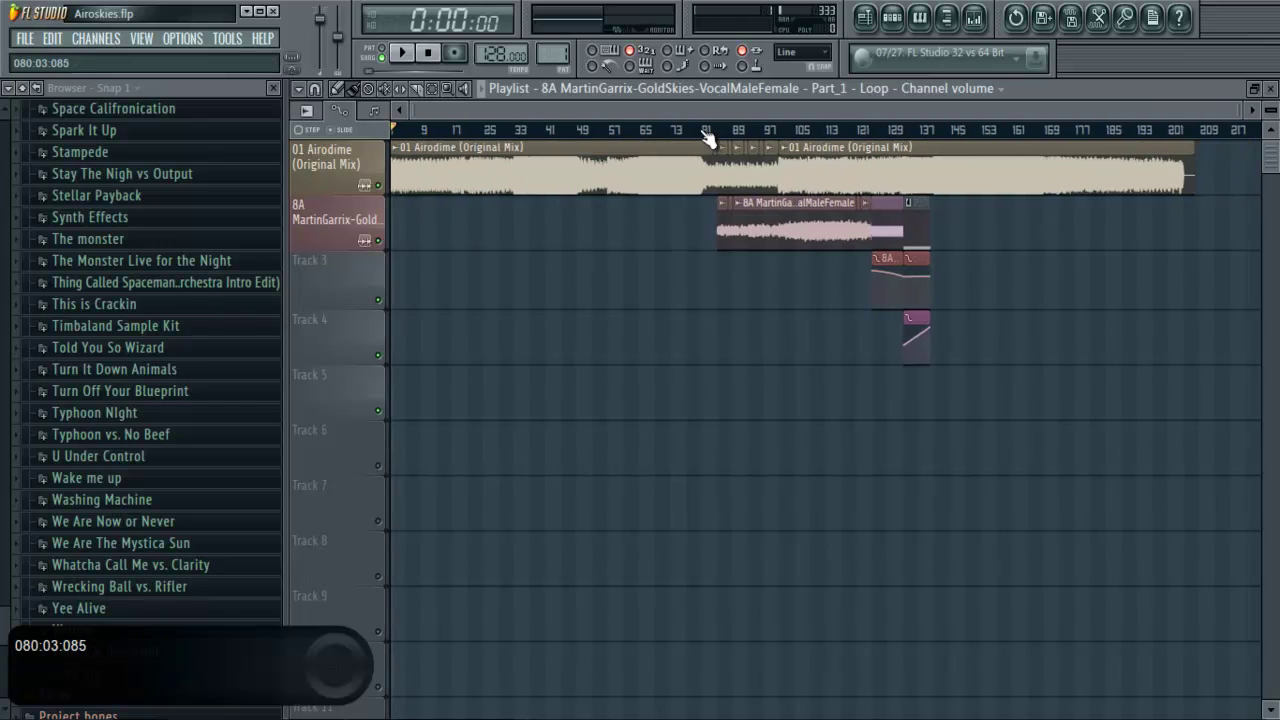
pyautogui.moveTo(696, 111)
pyautogui.mouseDown()
pyautogui.moveTo(743, 104)
pyautogui.moveTo(687, 110)
pyautogui.mouseUp()
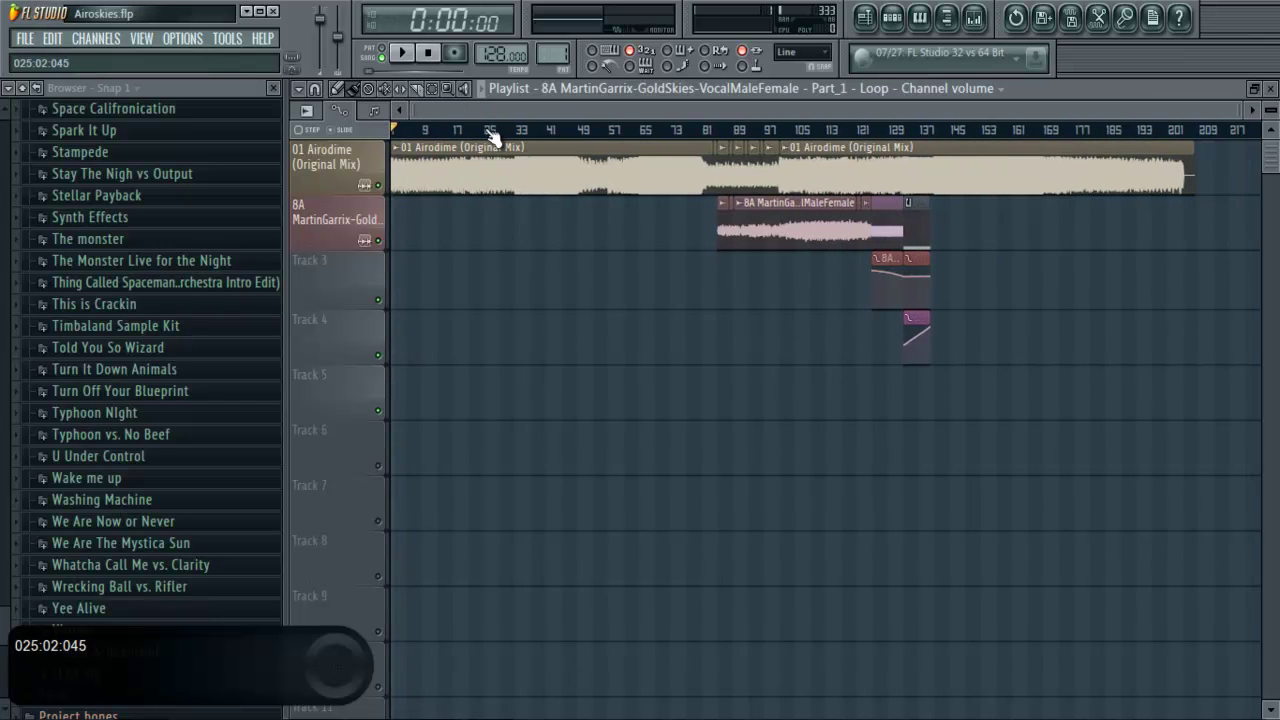
pyautogui.moveTo(510, 110); pyautogui.dragTo(457, 110)
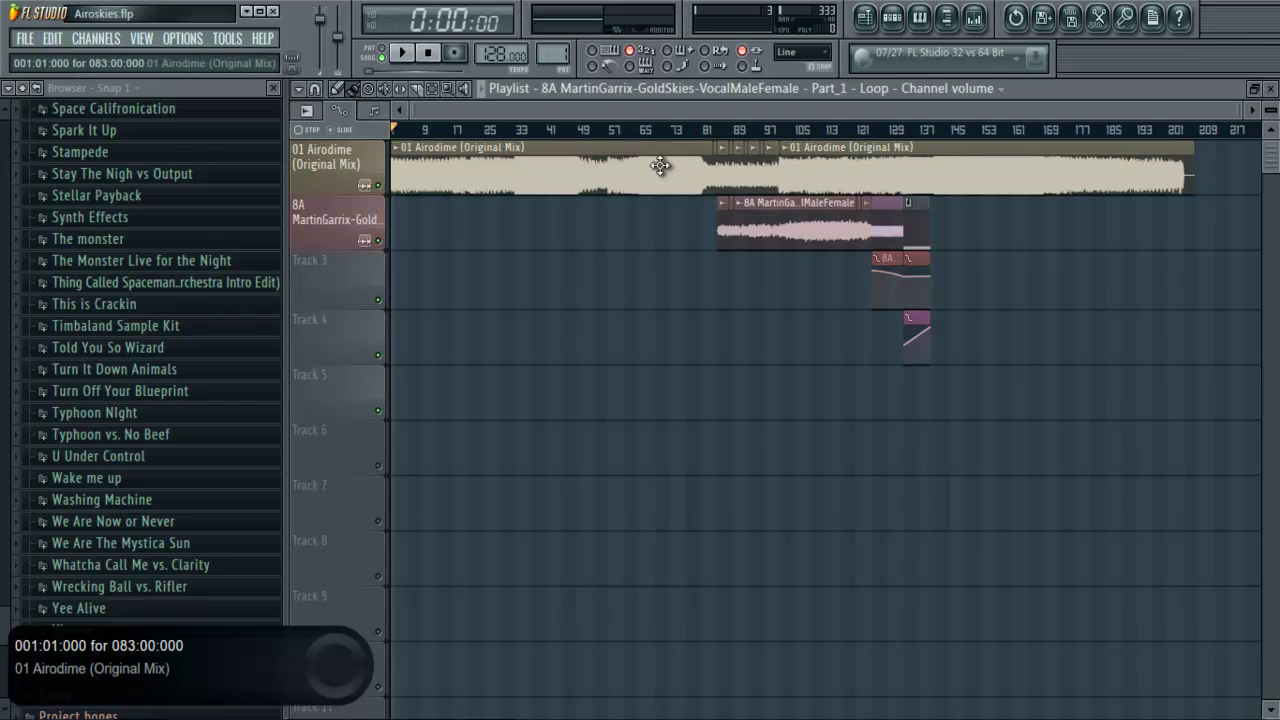
pyautogui.moveTo(545, 135); pyautogui.dragTo(520, 114)
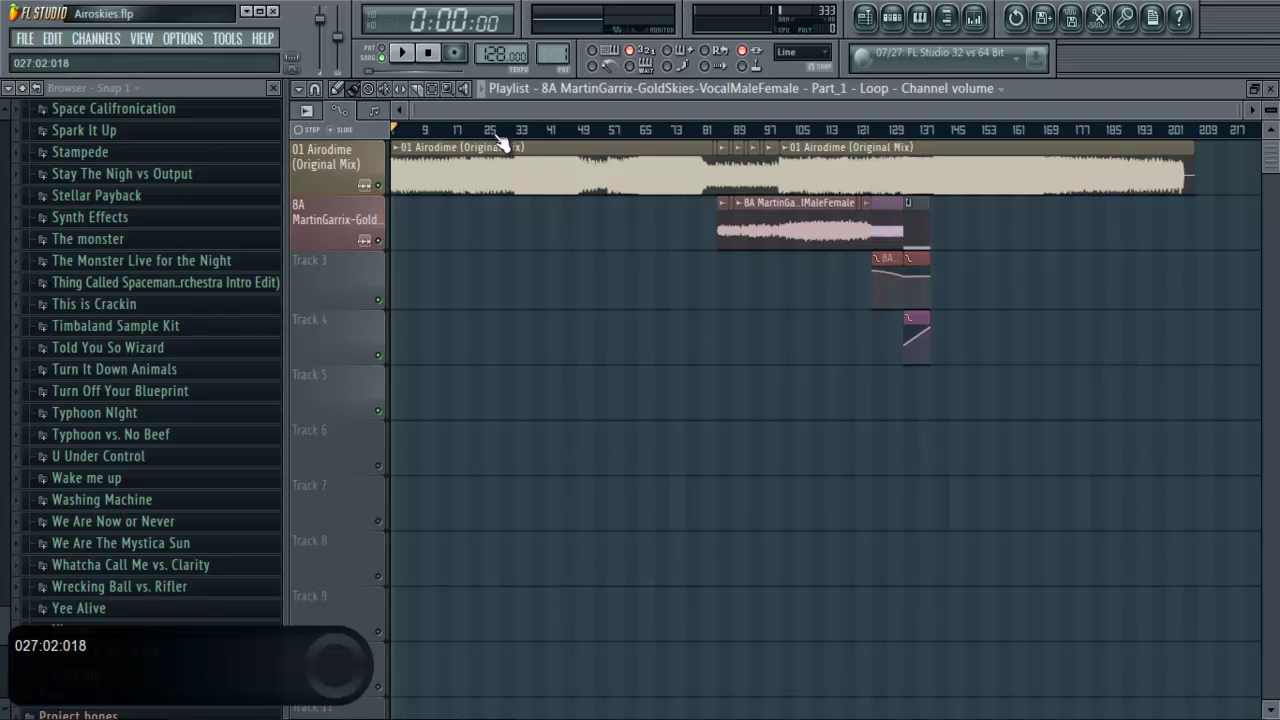
pyautogui.scroll(1, 500, 138)
pyautogui.scroll(-1, 500, 140)
pyautogui.moveTo(459, 106)
pyautogui.mouseDown()
pyautogui.moveTo(475, 110)
pyautogui.moveTo(459, 108)
pyautogui.mouseUp()
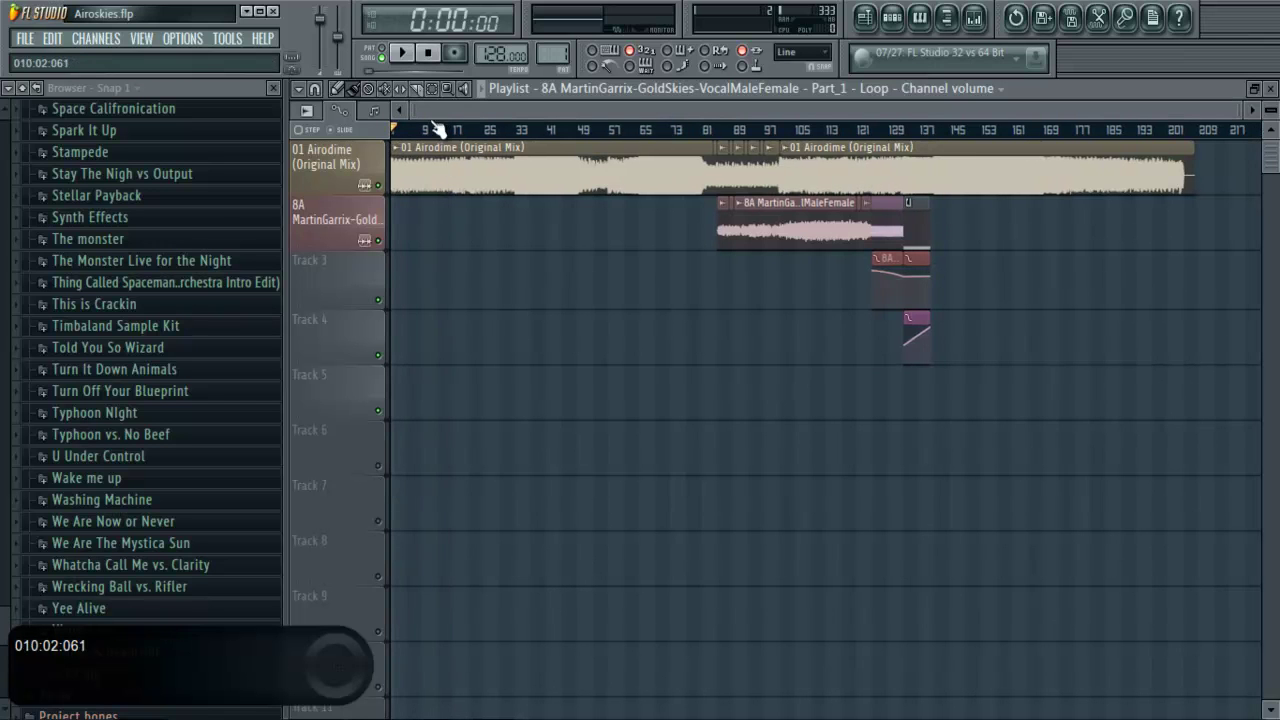
pyautogui.rightClick(378, 241)
# Step: Solo the Airodime instrumental track and zoom the playlist to bars 73–117
pyautogui.rightClick(378, 186)
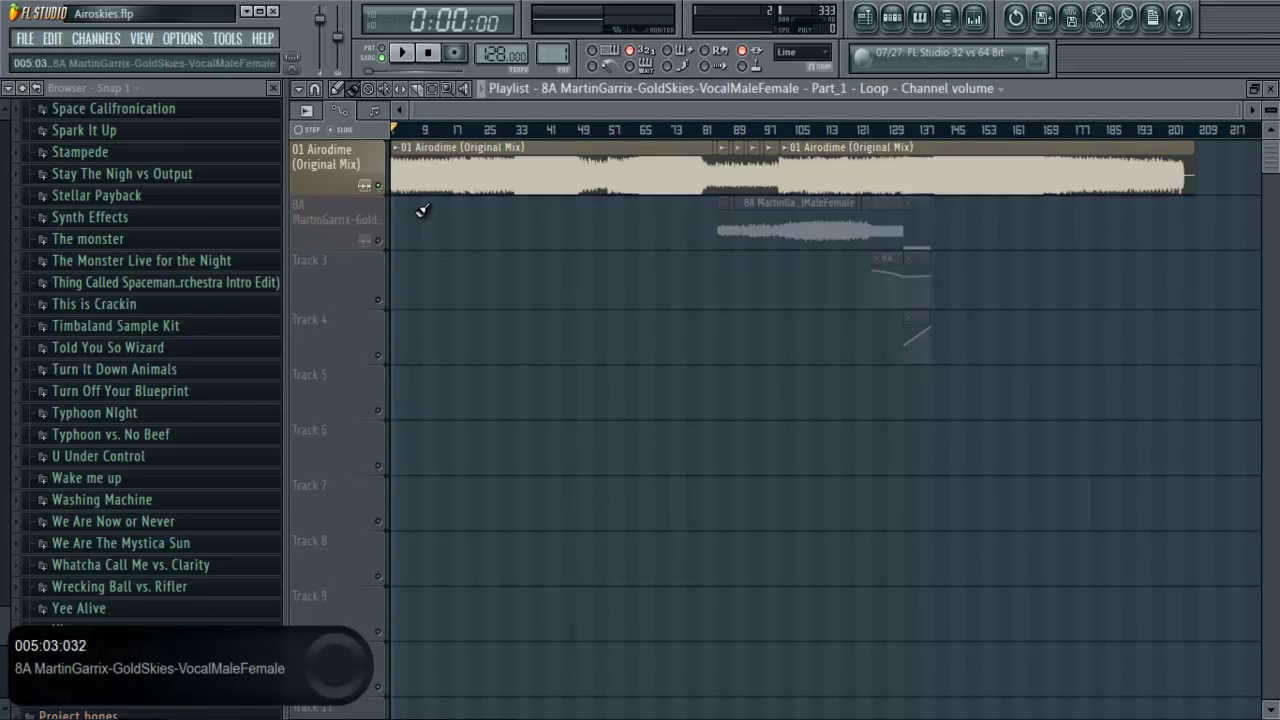
pyautogui.moveTo(475, 108); pyautogui.dragTo(672, 112)
pyautogui.scroll(3, 525, 140)
pyautogui.scroll(2, 610, 138)
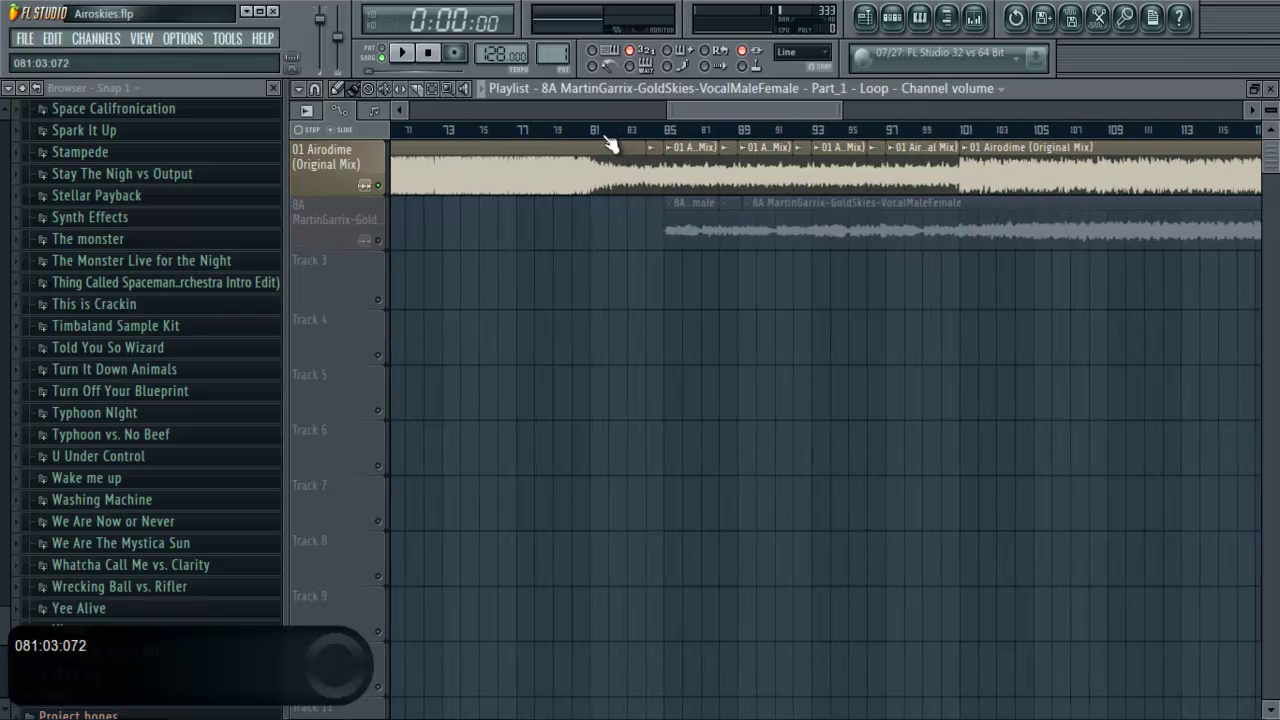
pyautogui.scroll(1, 608, 140)
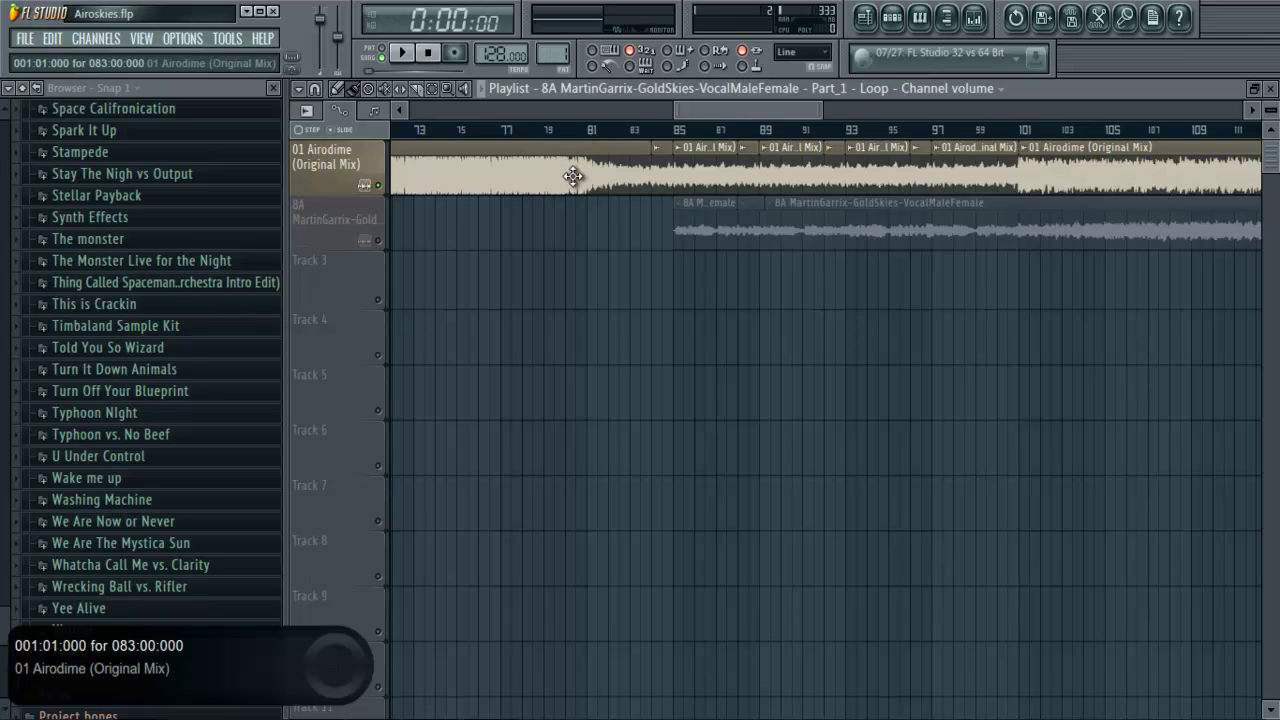
# Step: Set the song position to bar 81 and start playback
pyautogui.moveTo(689, 110); pyautogui.dragTo(697, 112)
pyautogui.scroll(-1, 664, 133)
pyautogui.scroll(-1, 664, 133)
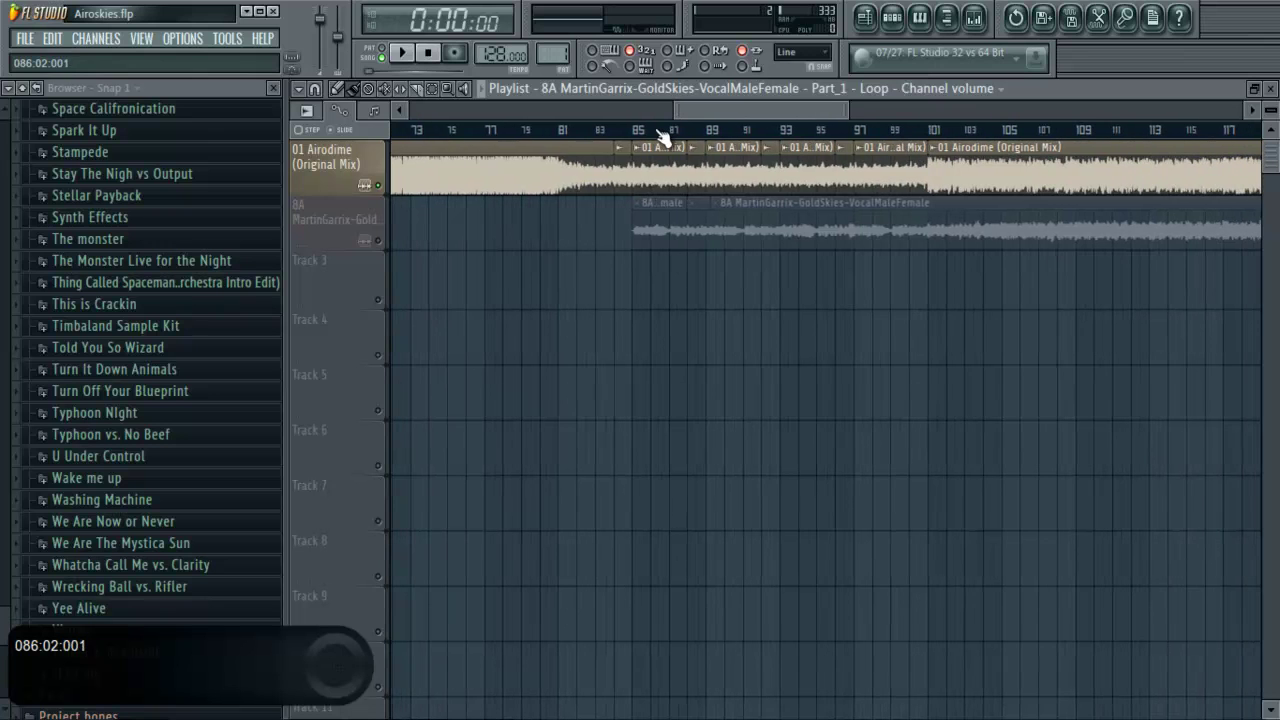
pyautogui.click(560, 133)
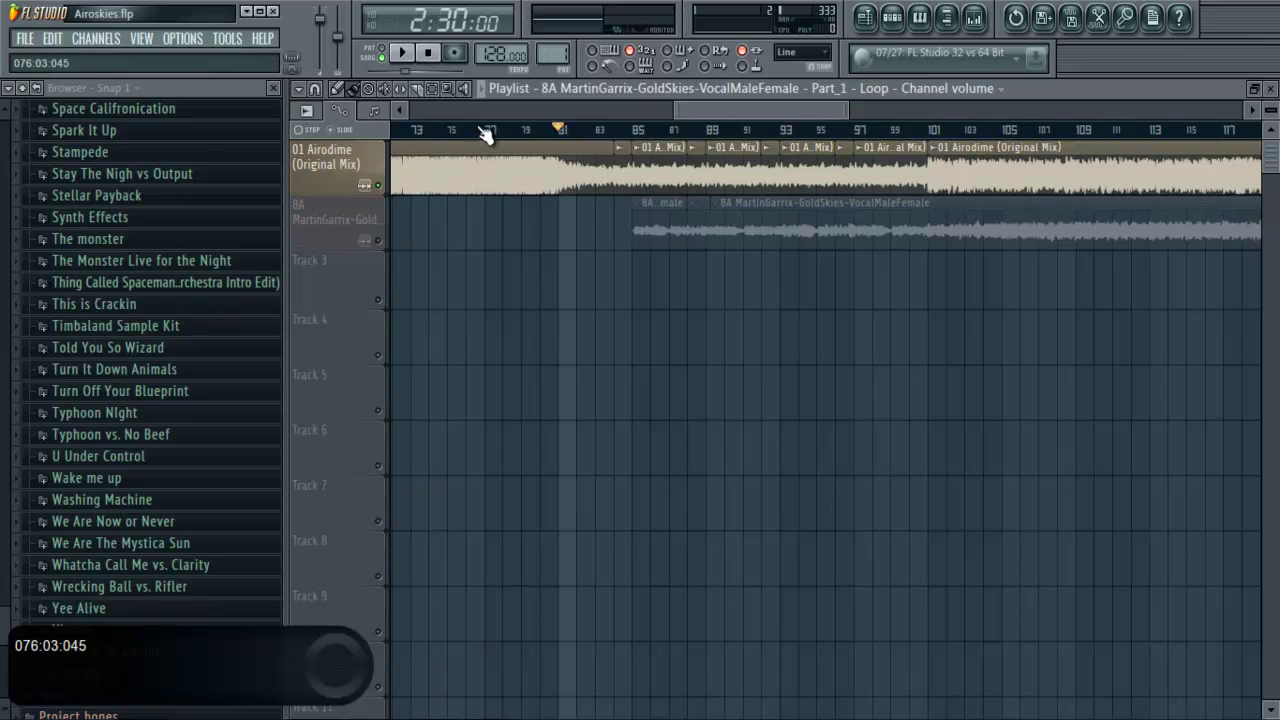
pyautogui.click(401, 52)
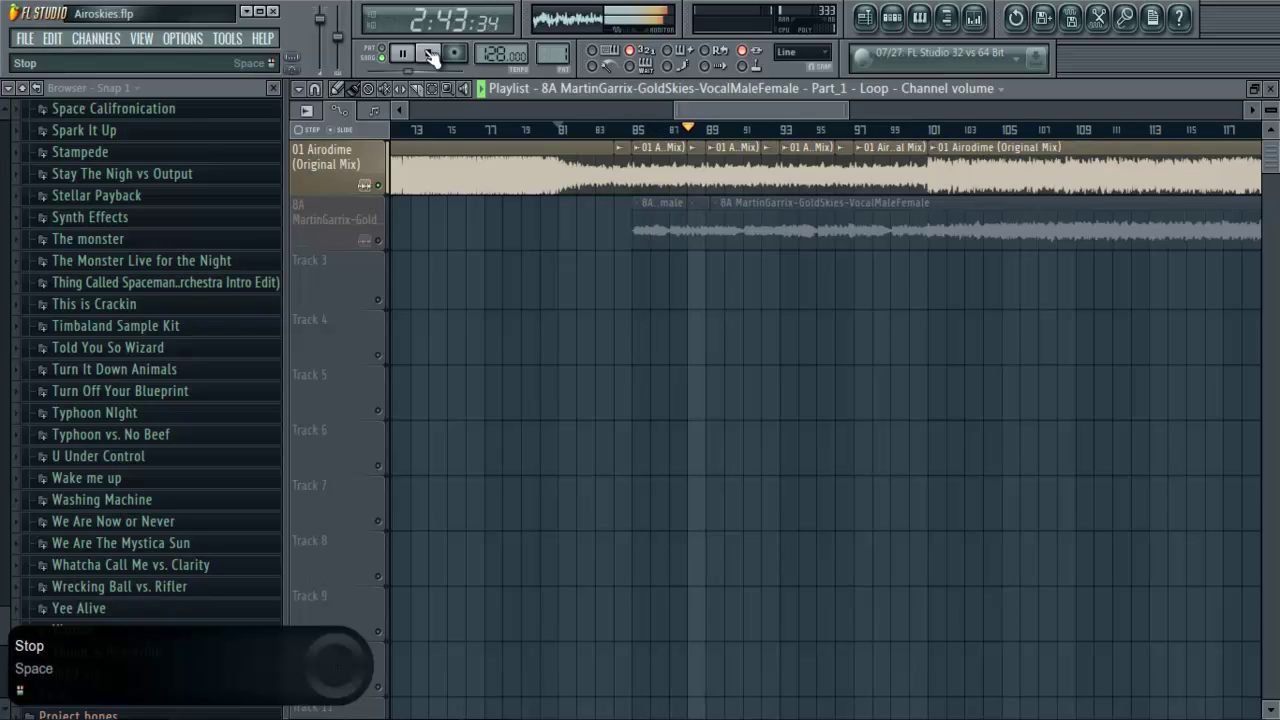
# Step: Stop playback, returning the song position to bar 81
pyautogui.click(429, 54)
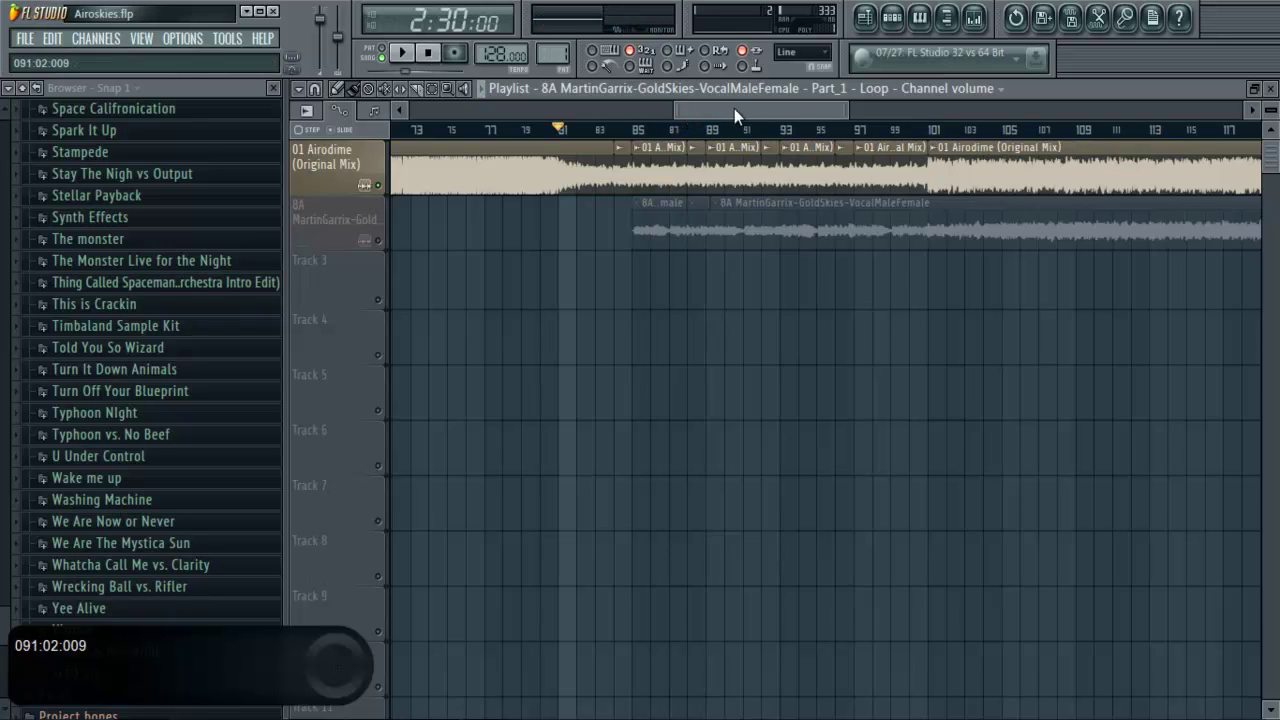
pyautogui.moveTo(732, 110)
pyautogui.mouseDown()
pyautogui.moveTo(698, 120)
pyautogui.moveTo(754, 120)
pyautogui.mouseUp()
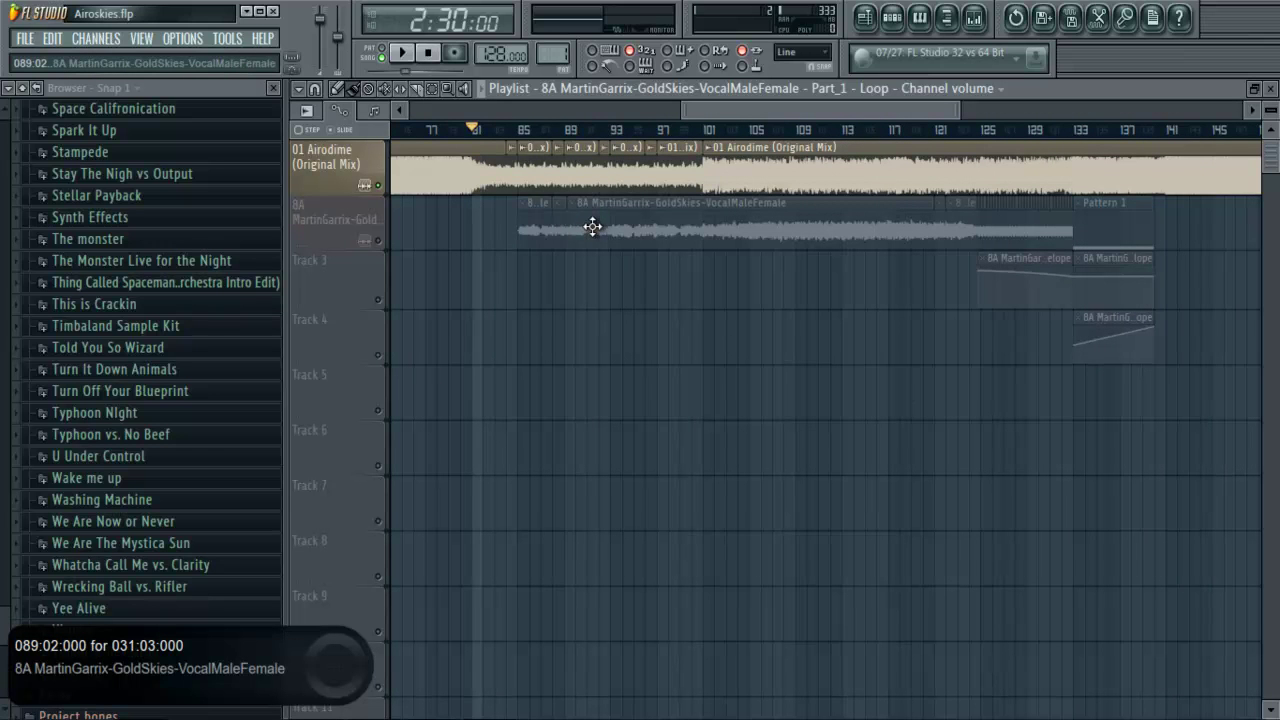
pyautogui.scroll(3, 517, 134)
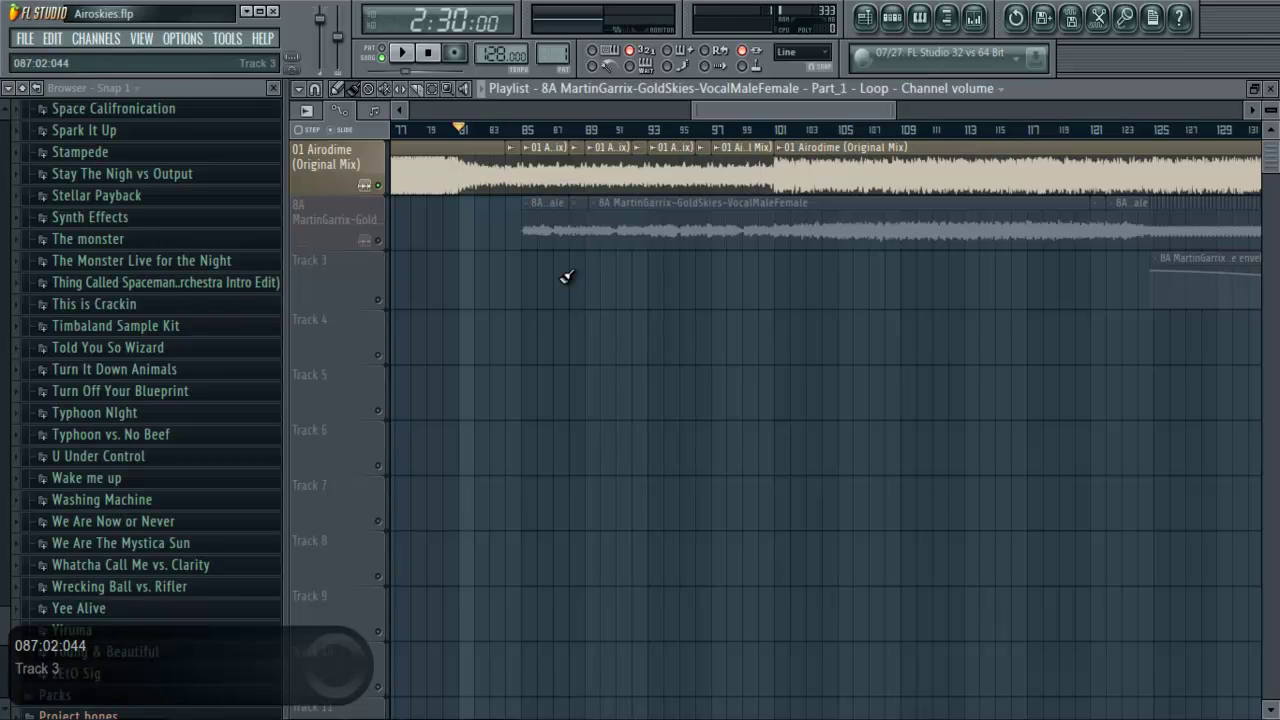
# Step: Solo the 8A GoldSkies vocal track while viewing the playlist around bar 85
pyautogui.moveTo(769, 112); pyautogui.dragTo(753, 112)
pyautogui.scroll(-2, 586, 134)
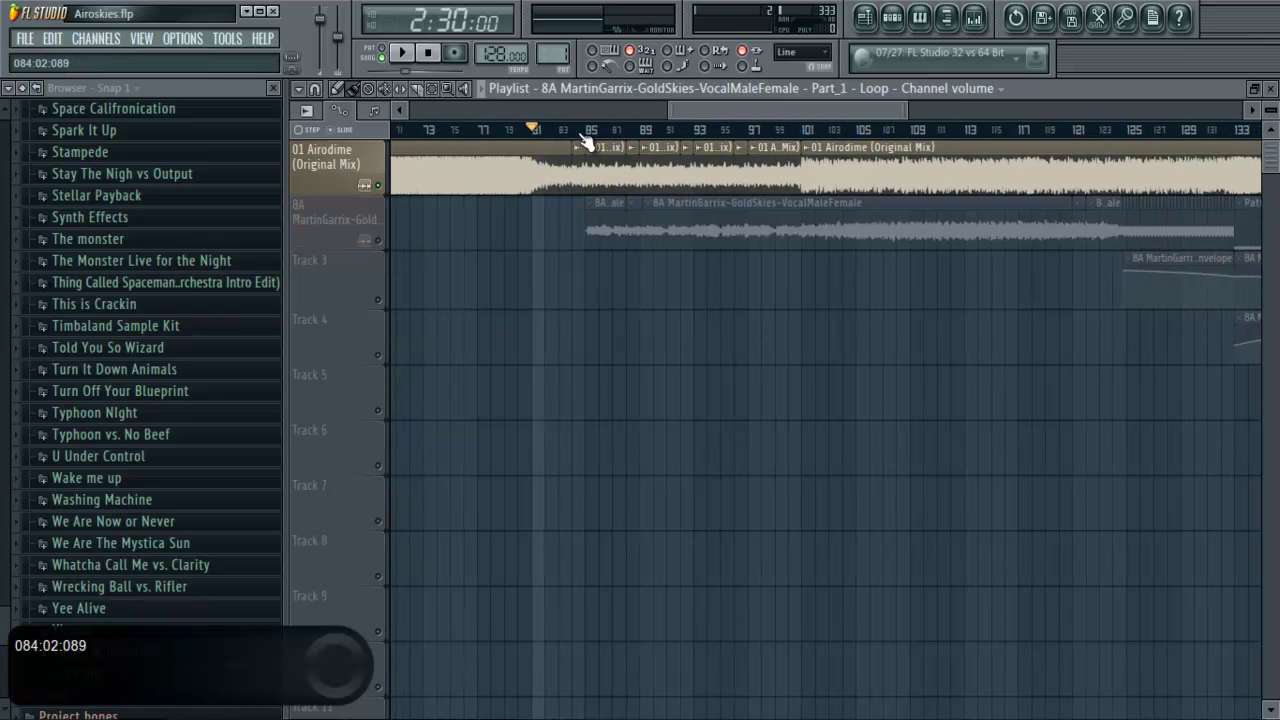
pyautogui.scroll(2, 586, 143)
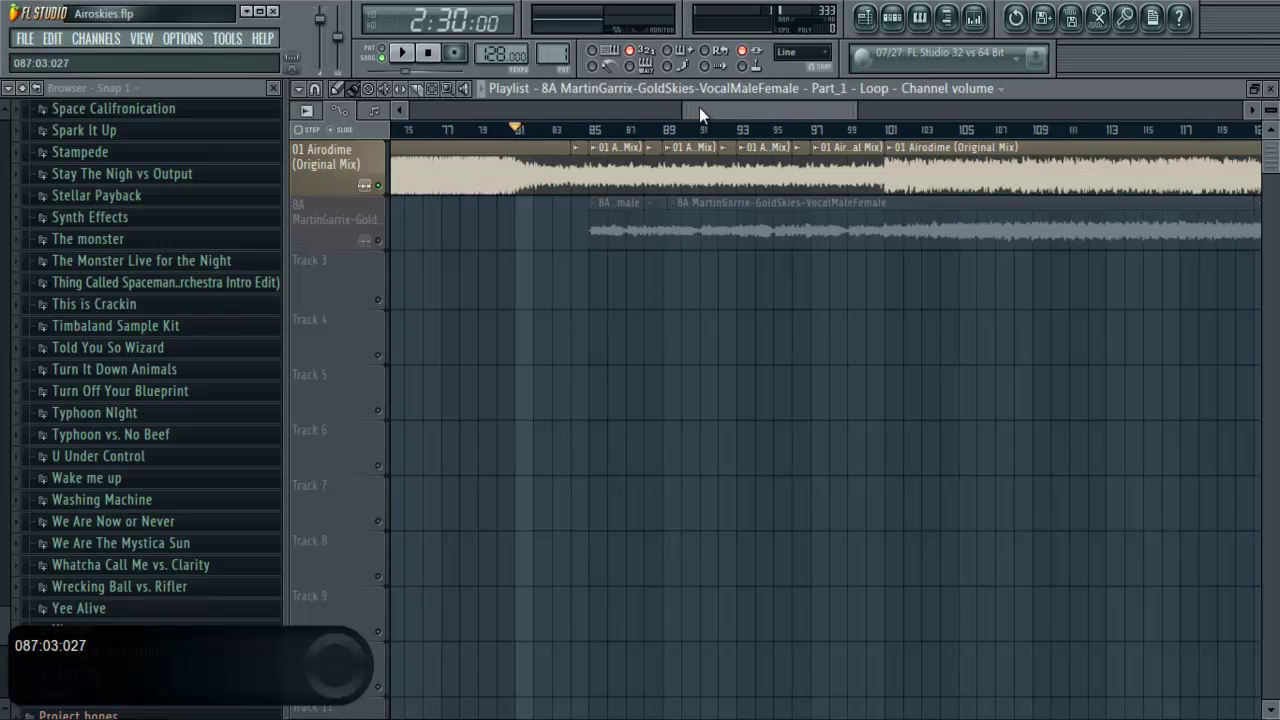
pyautogui.moveTo(696, 108); pyautogui.dragTo(729, 100)
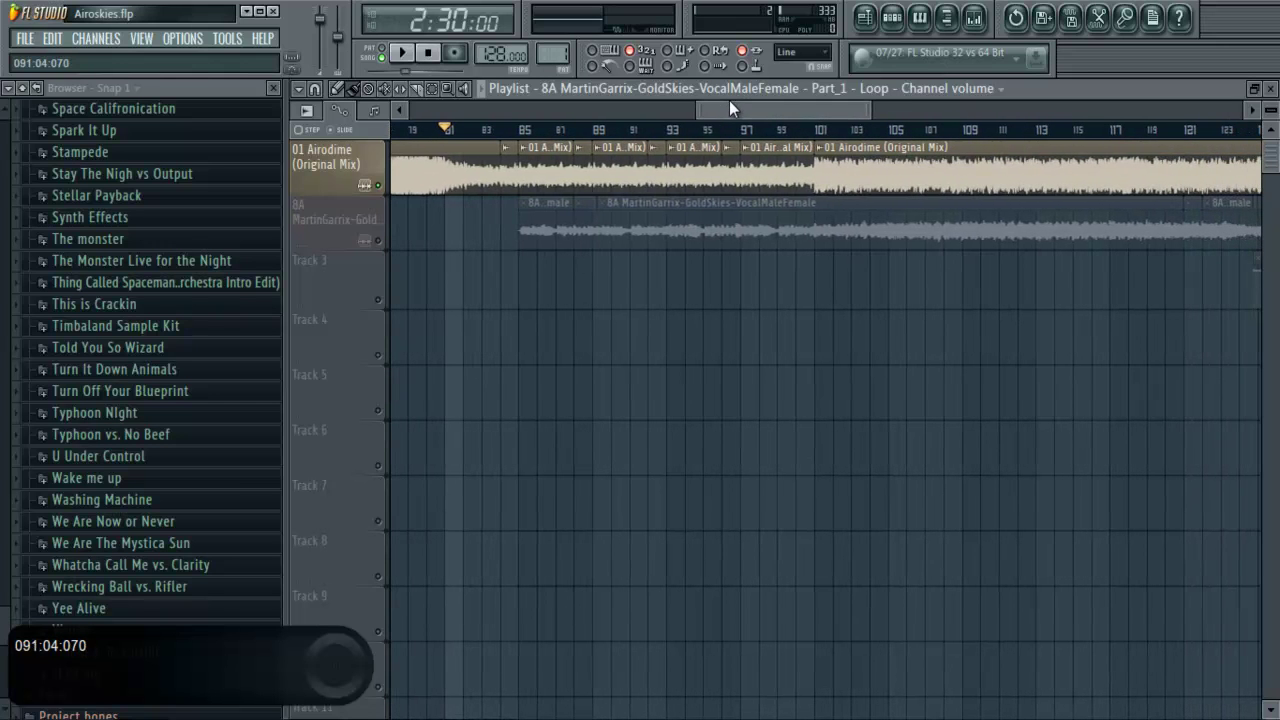
pyautogui.rightClick(379, 242)
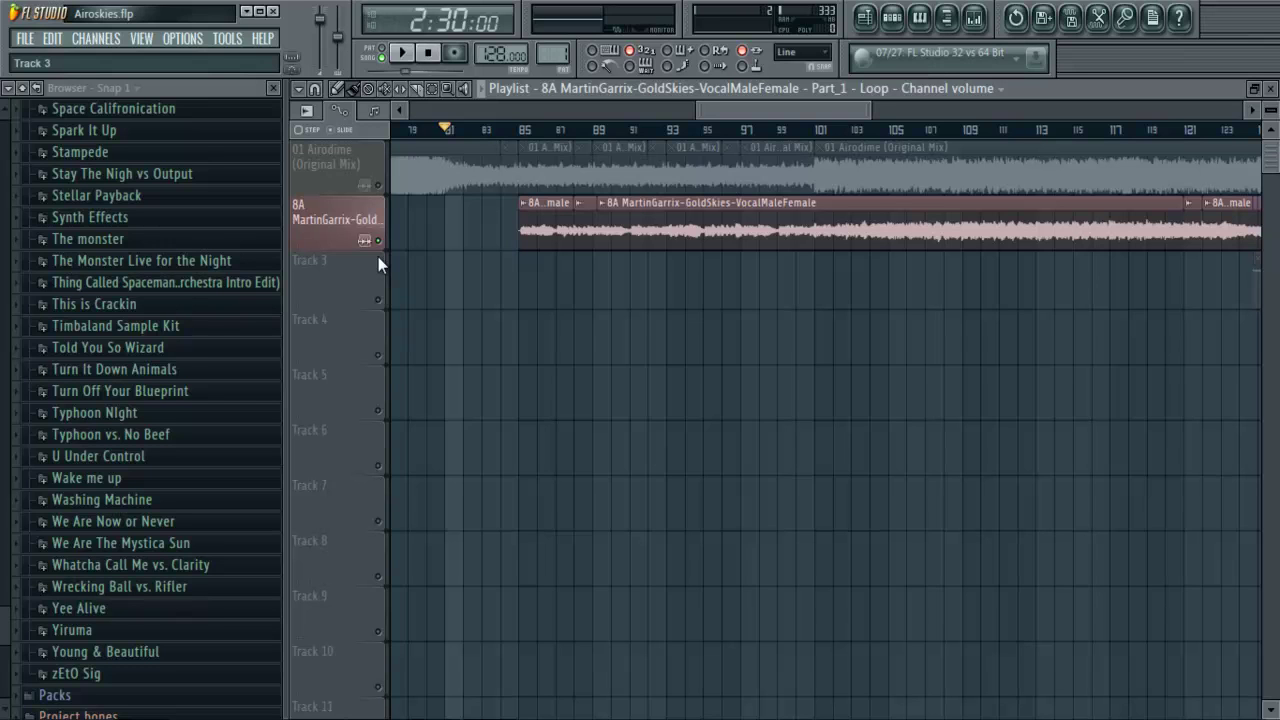
# Step: Unmute the Airodime track and bring the song position back to bar 81
pyautogui.moveTo(751, 110); pyautogui.dragTo(380, 191)
pyautogui.click(378, 185)
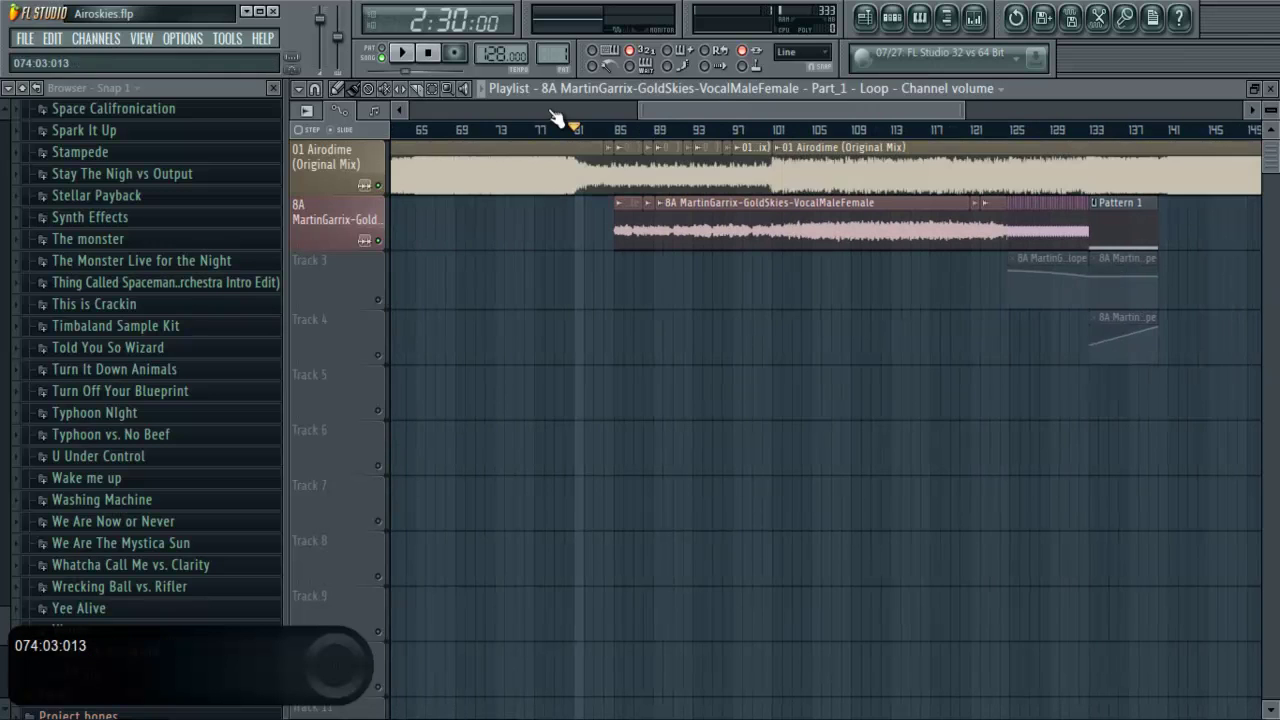
pyautogui.moveTo(696, 107)
pyautogui.mouseDown()
pyautogui.moveTo(408, 114)
pyautogui.moveTo(655, 101)
pyautogui.moveTo(586, 116)
pyautogui.moveTo(707, 100)
pyautogui.moveTo(682, 106)
pyautogui.mouseUp()
pyautogui.click(541, 132)
pyautogui.click(654, 132)
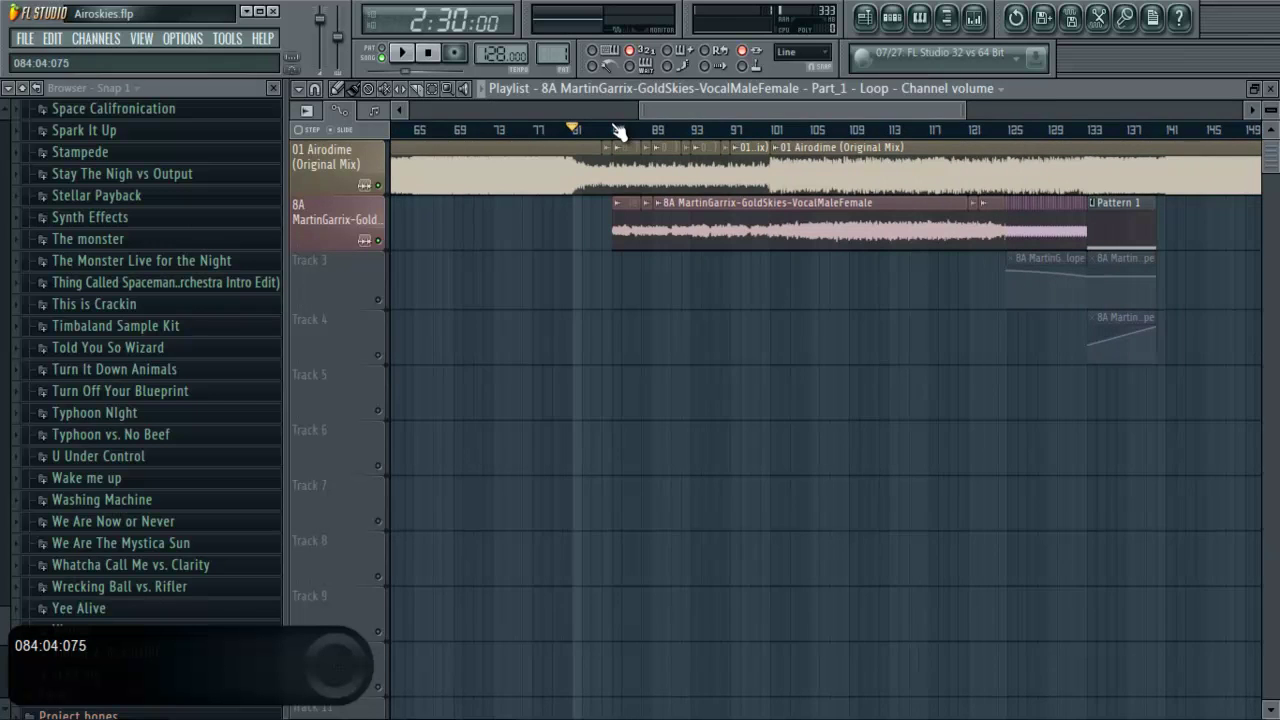
# Step: Play the arrangement from bar 81, then stop it
pyautogui.scroll(1, 619, 132)
pyautogui.scroll(2, 619, 132)
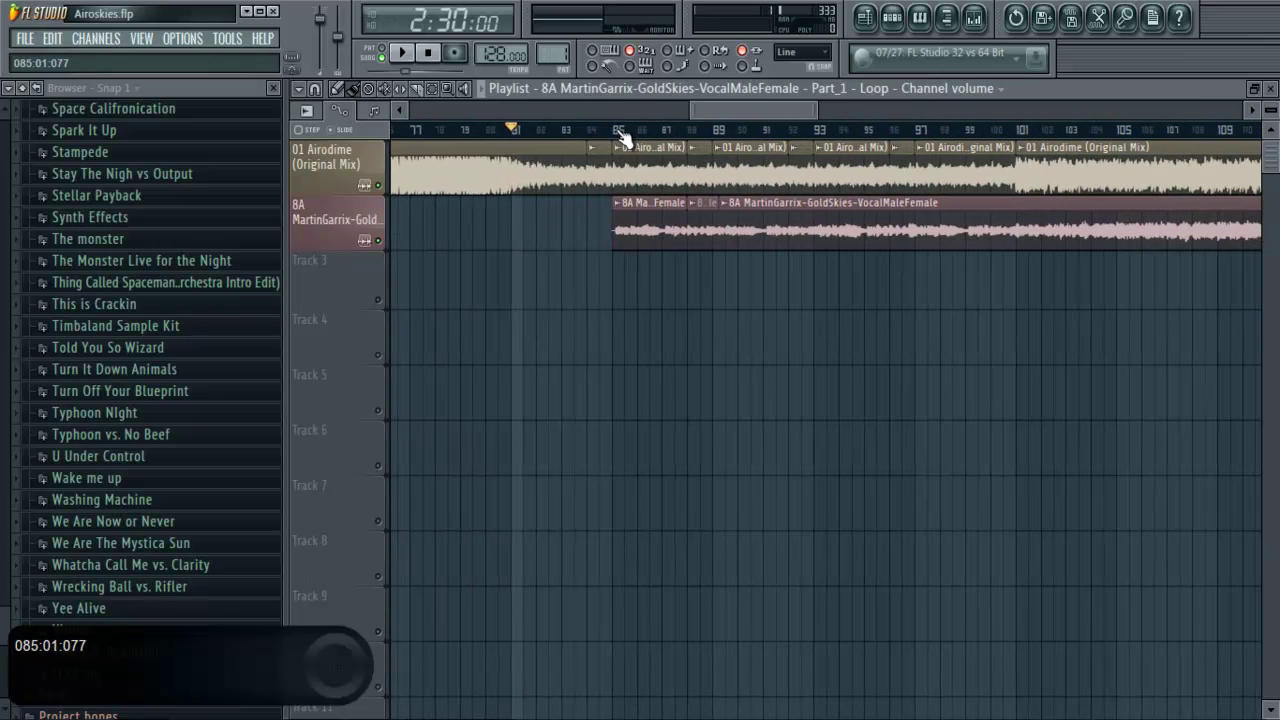
pyautogui.moveTo(719, 110)
pyautogui.mouseDown()
pyautogui.moveTo(738, 105)
pyautogui.moveTo(697, 120)
pyautogui.mouseUp()
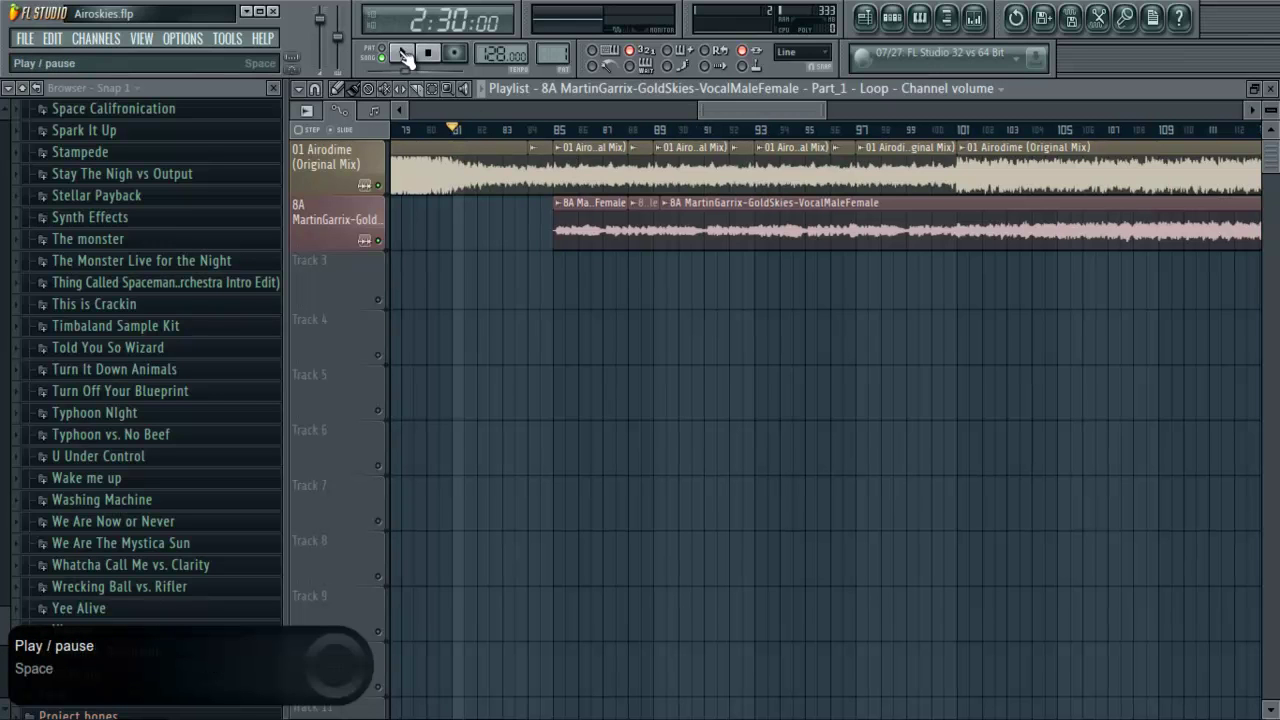
pyautogui.click(405, 55)
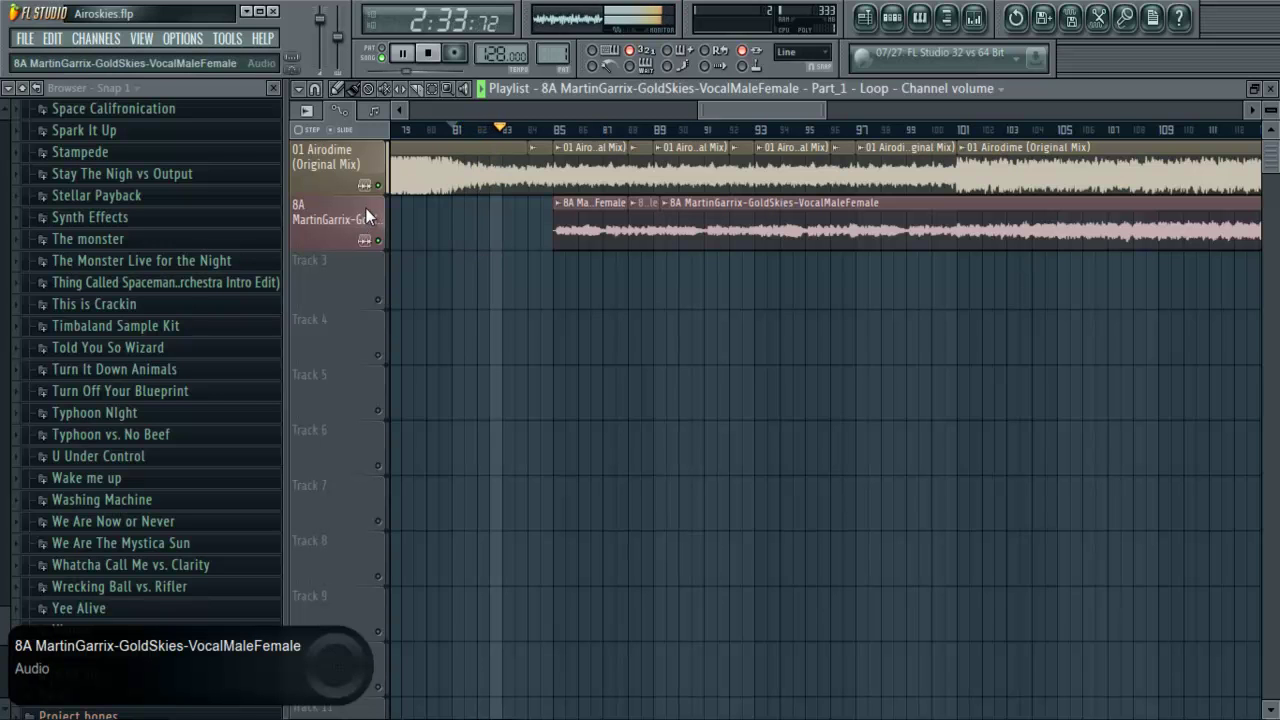
pyautogui.click(427, 53)
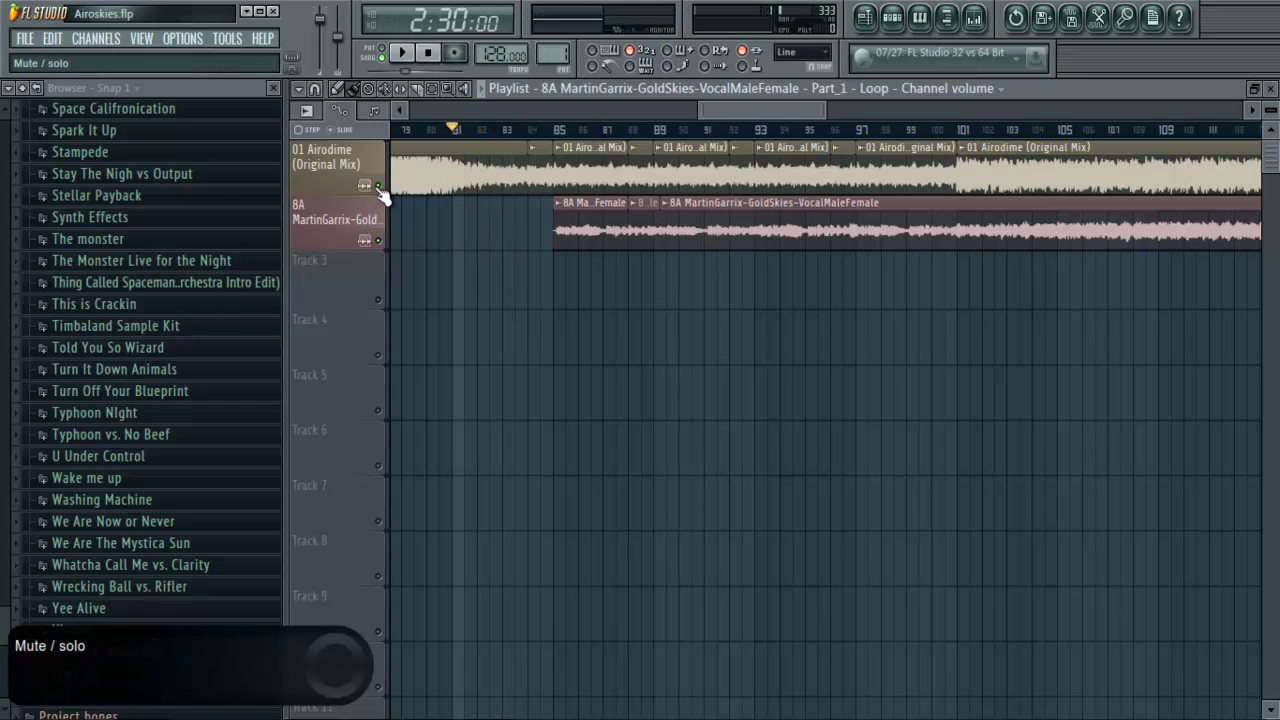
# Step: Unsolo all tracks, play from about bar 84, stop, and review bars 85–135
pyautogui.rightClick(379, 187)
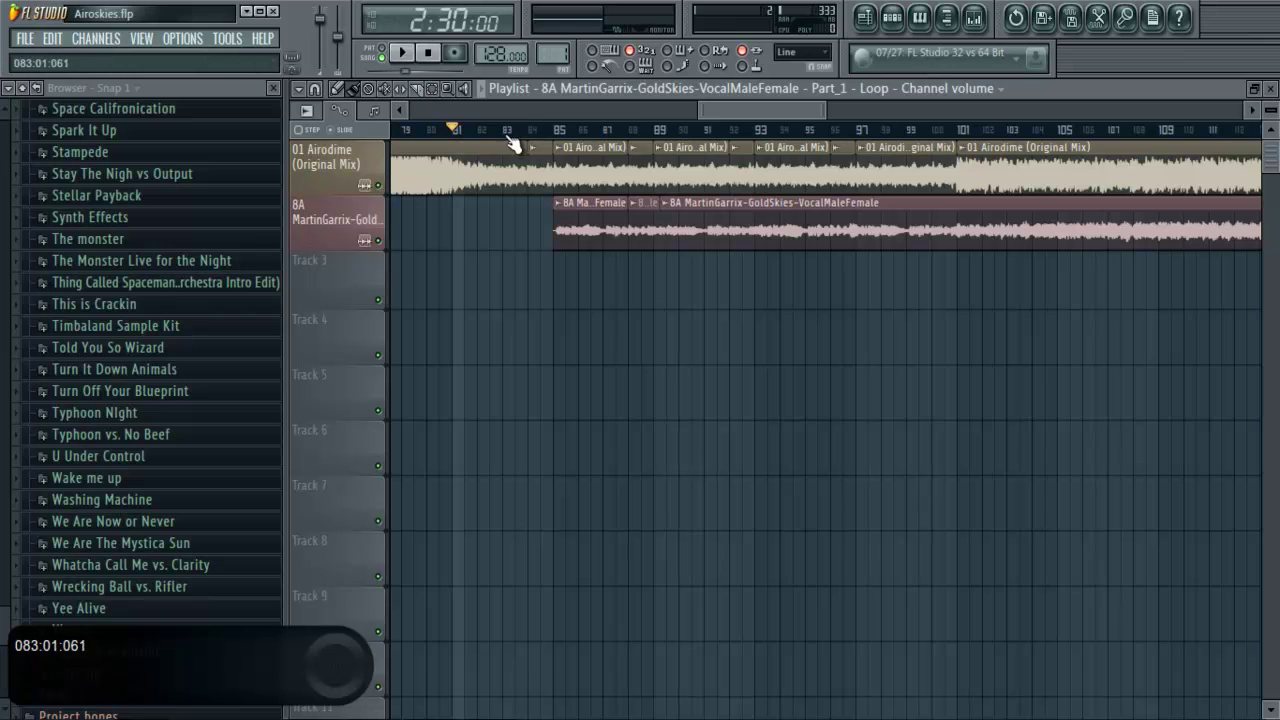
pyautogui.click(527, 130)
pyautogui.click(405, 55)
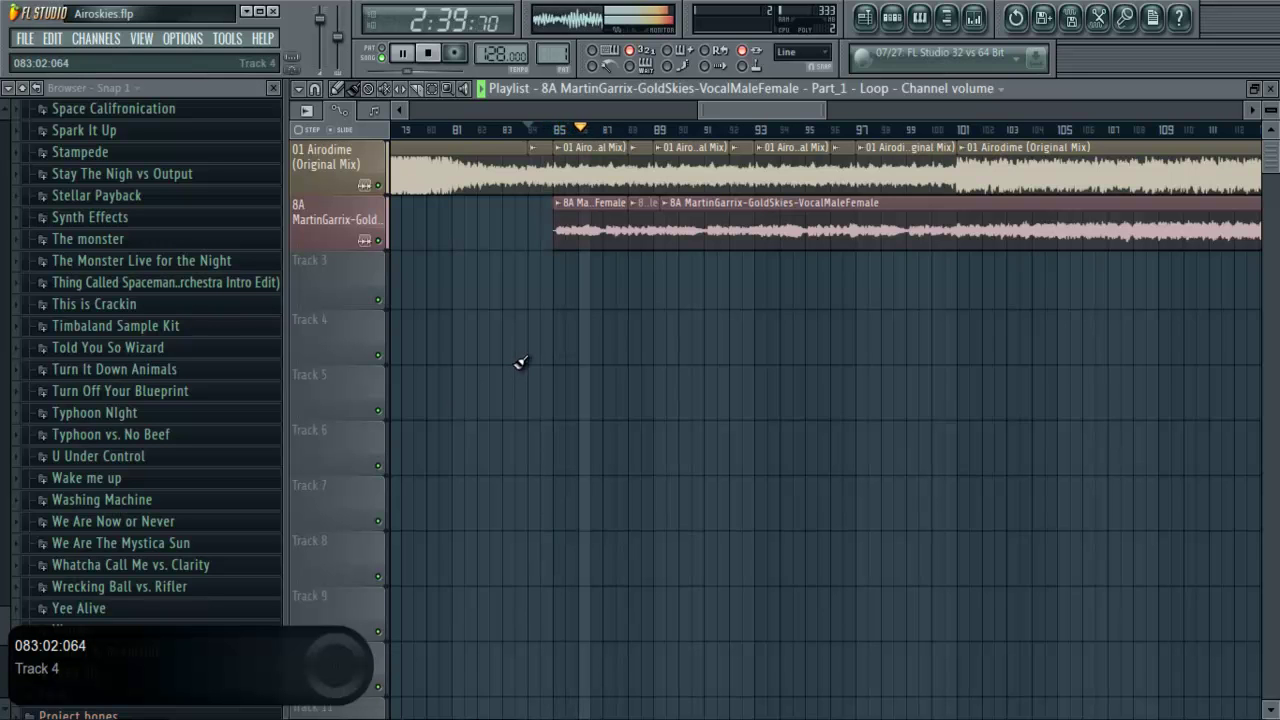
pyautogui.scroll(-2, 625, 135)
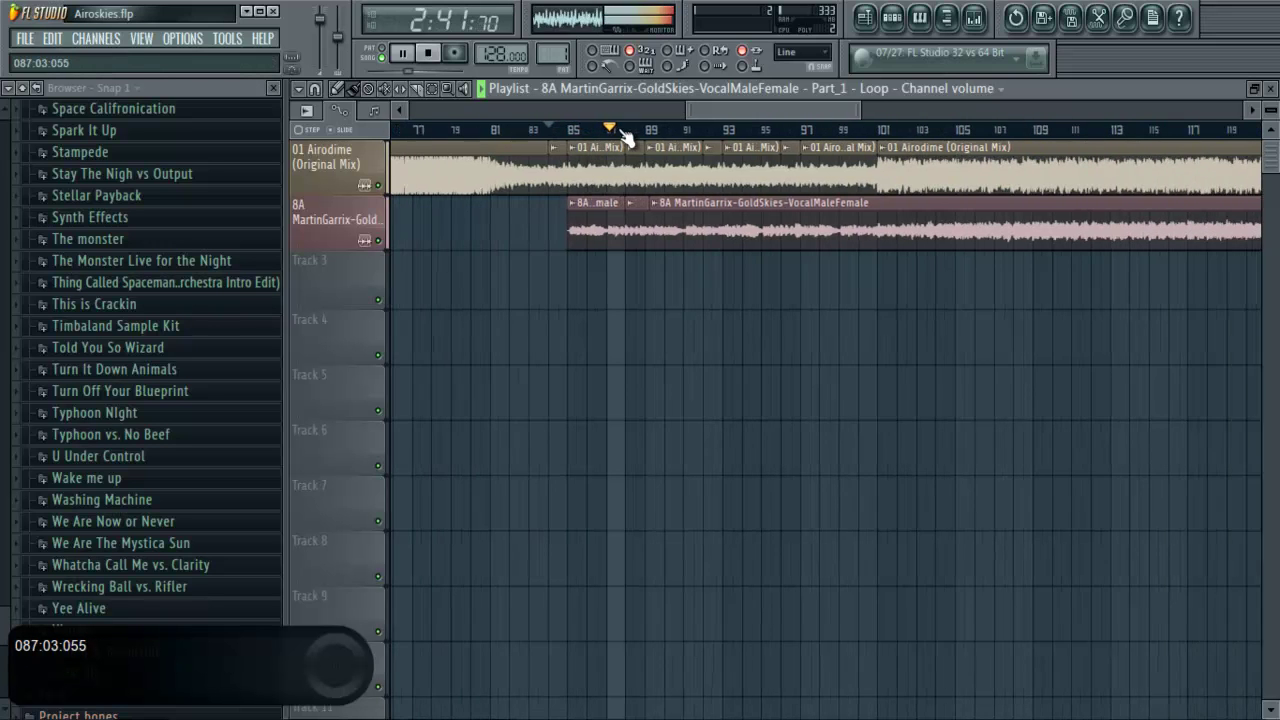
pyautogui.scroll(-1, 640, 130)
pyautogui.moveTo(701, 107); pyautogui.dragTo(723, 103)
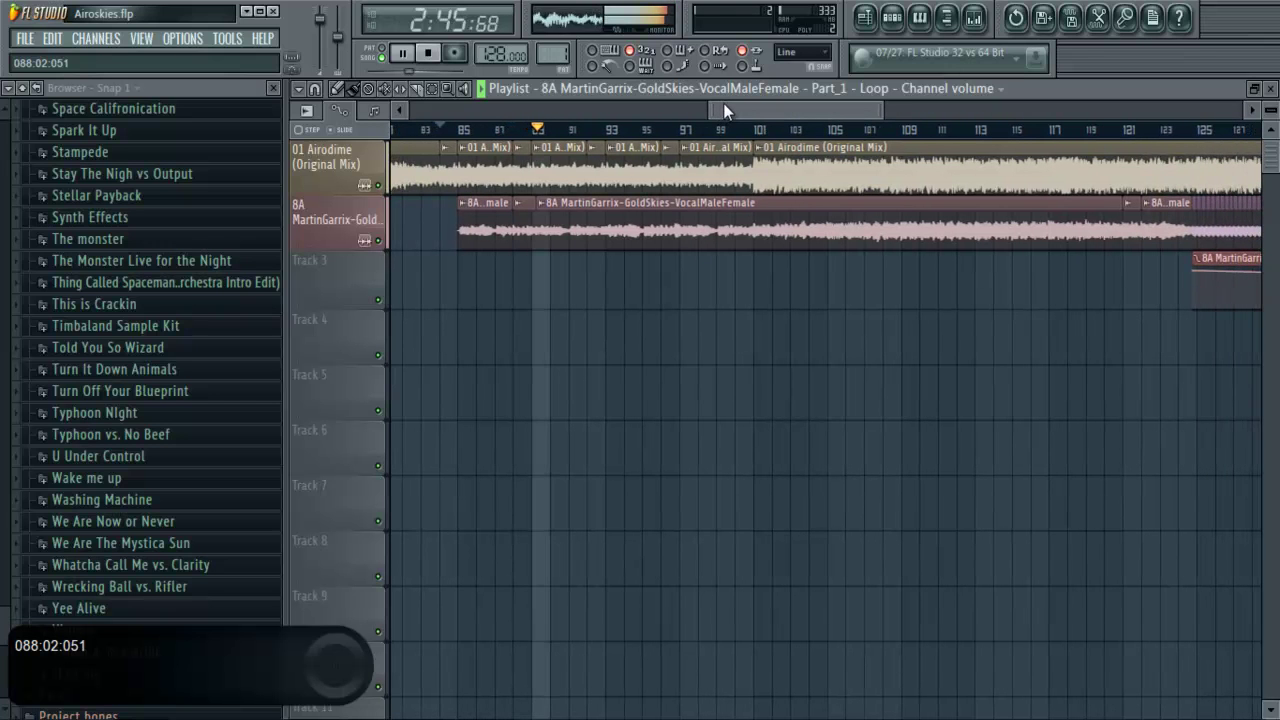
pyautogui.click(433, 62)
pyautogui.moveTo(786, 112)
pyautogui.mouseDown()
pyautogui.moveTo(823, 103)
pyautogui.moveTo(776, 128)
pyautogui.mouseUp()
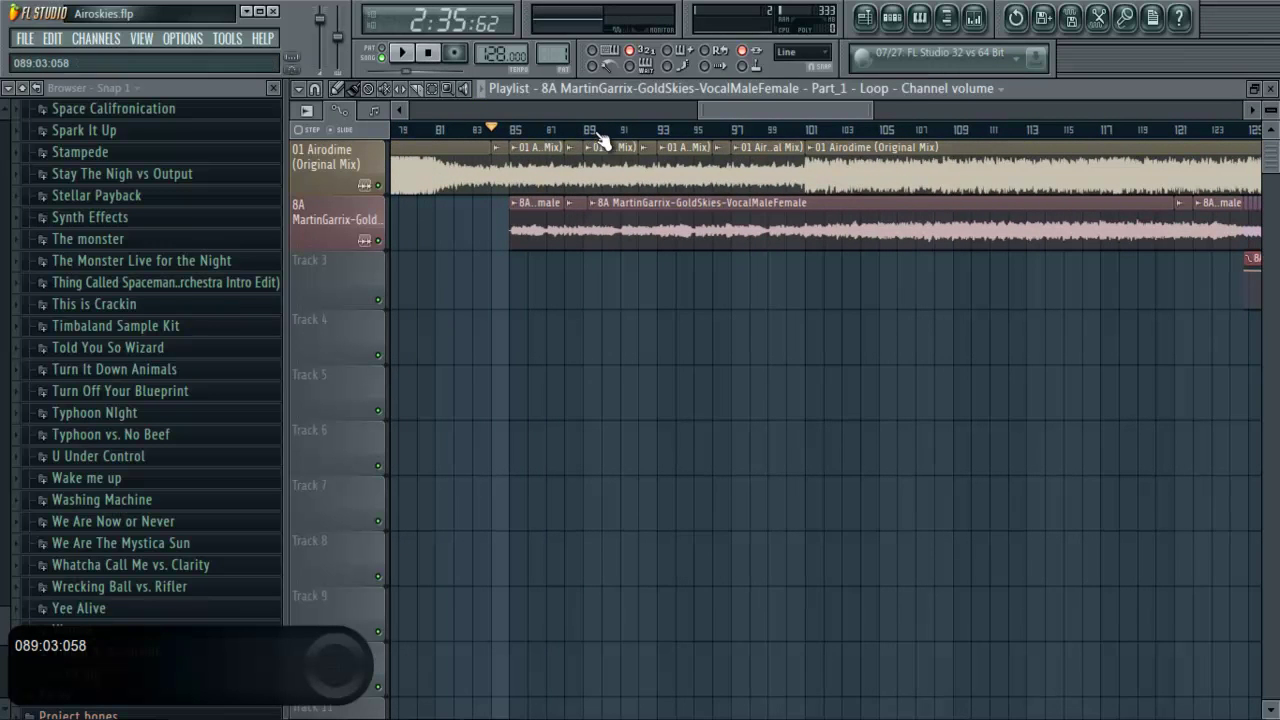
pyautogui.scroll(-2, 600, 133)
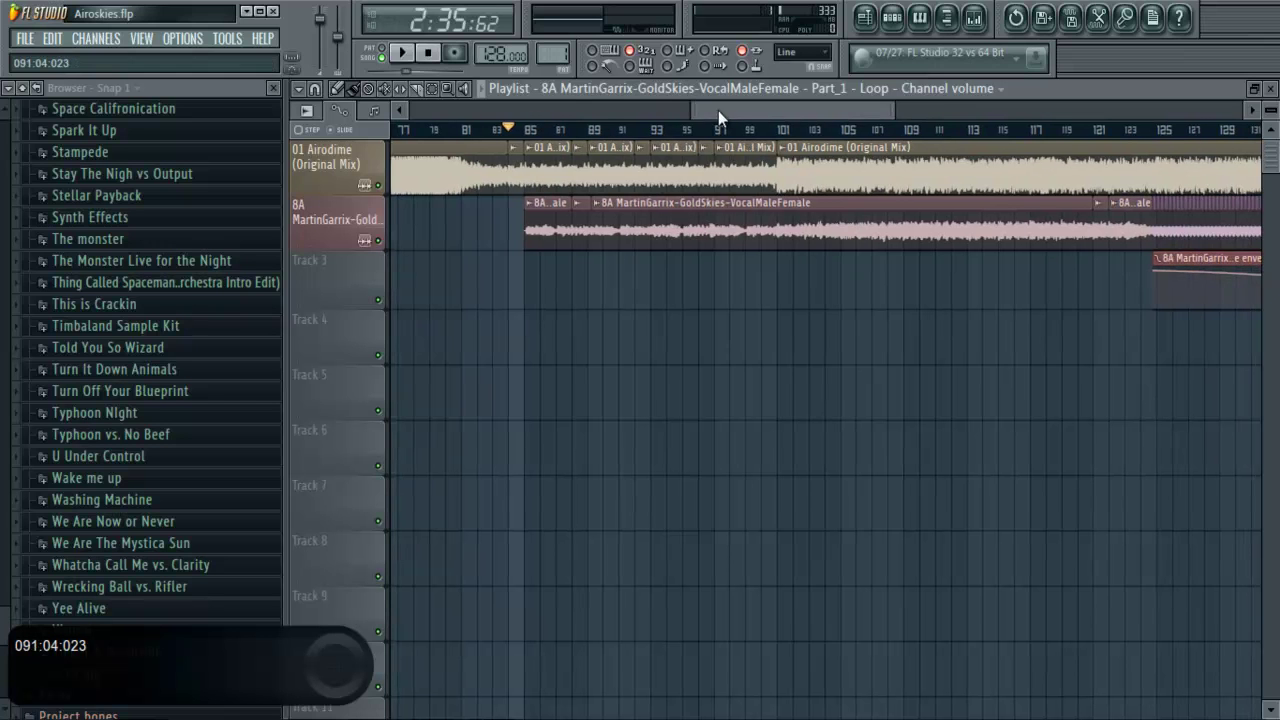
pyautogui.moveTo(718, 112); pyautogui.dragTo(735, 106)
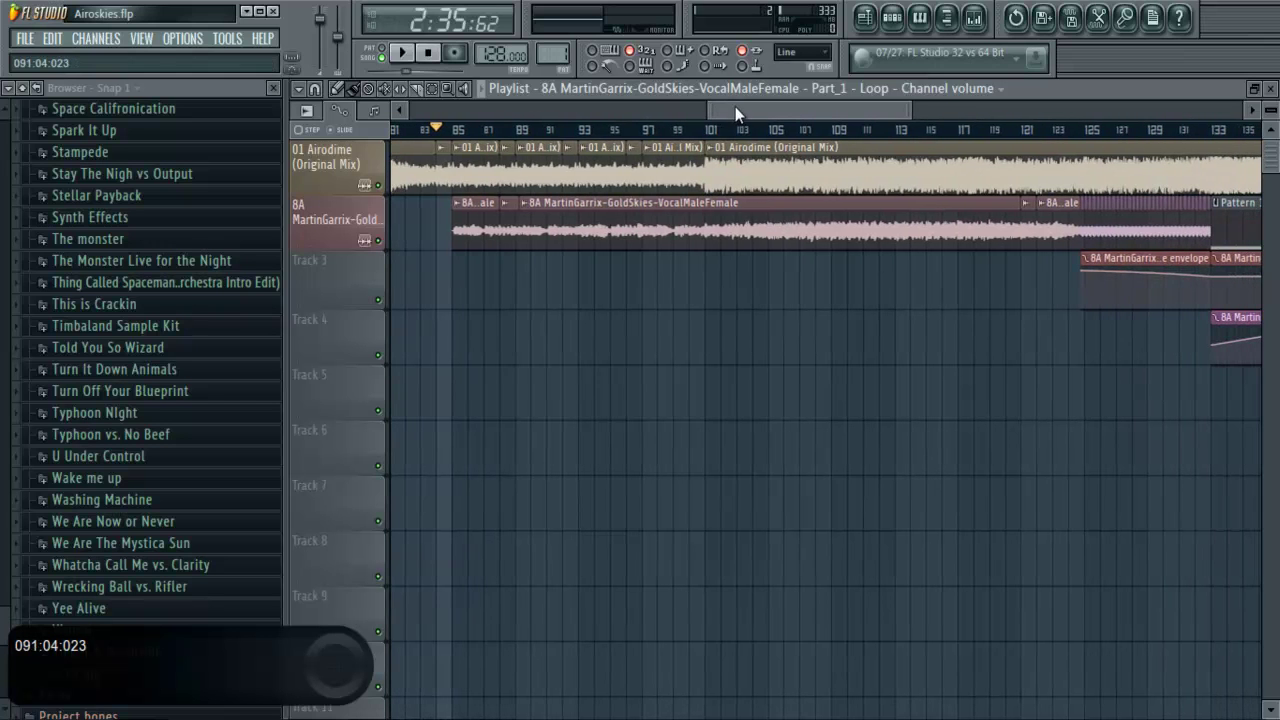
# Step: Briefly check the 8A vocal's channel settings, then set the song position to bar 101
pyautogui.doubleClick(475, 231)
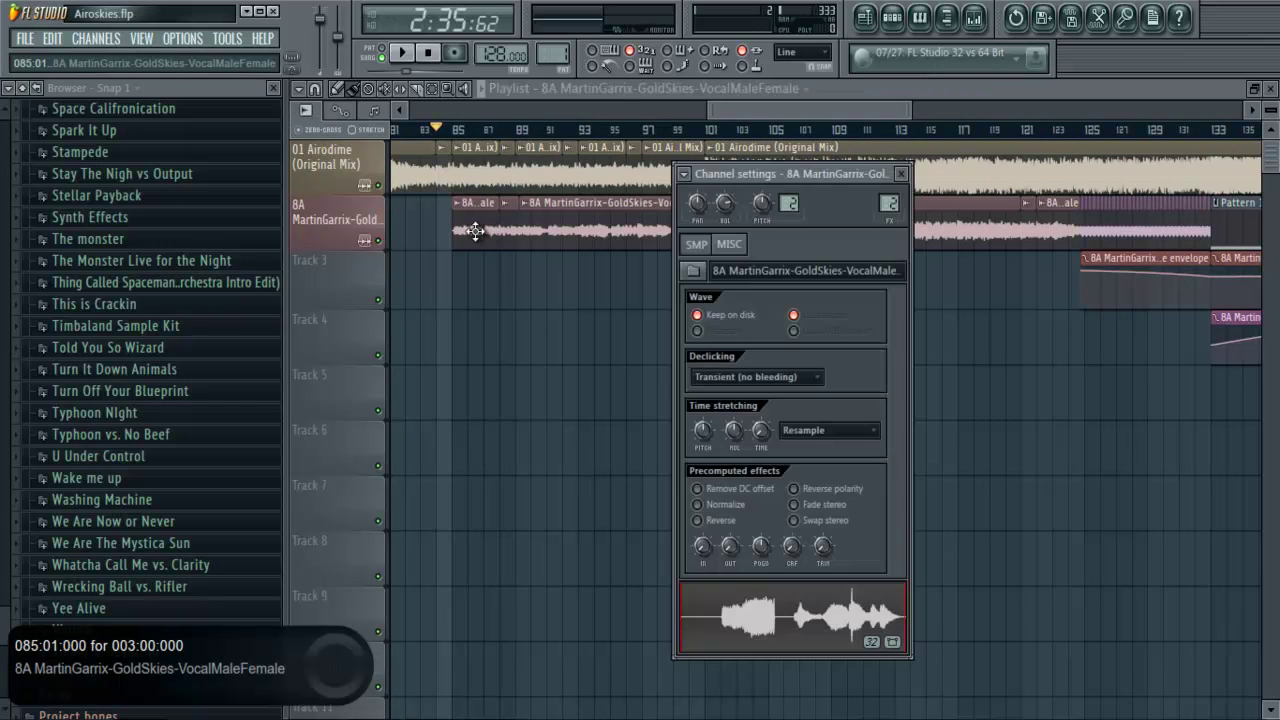
pyautogui.click(889, 177)
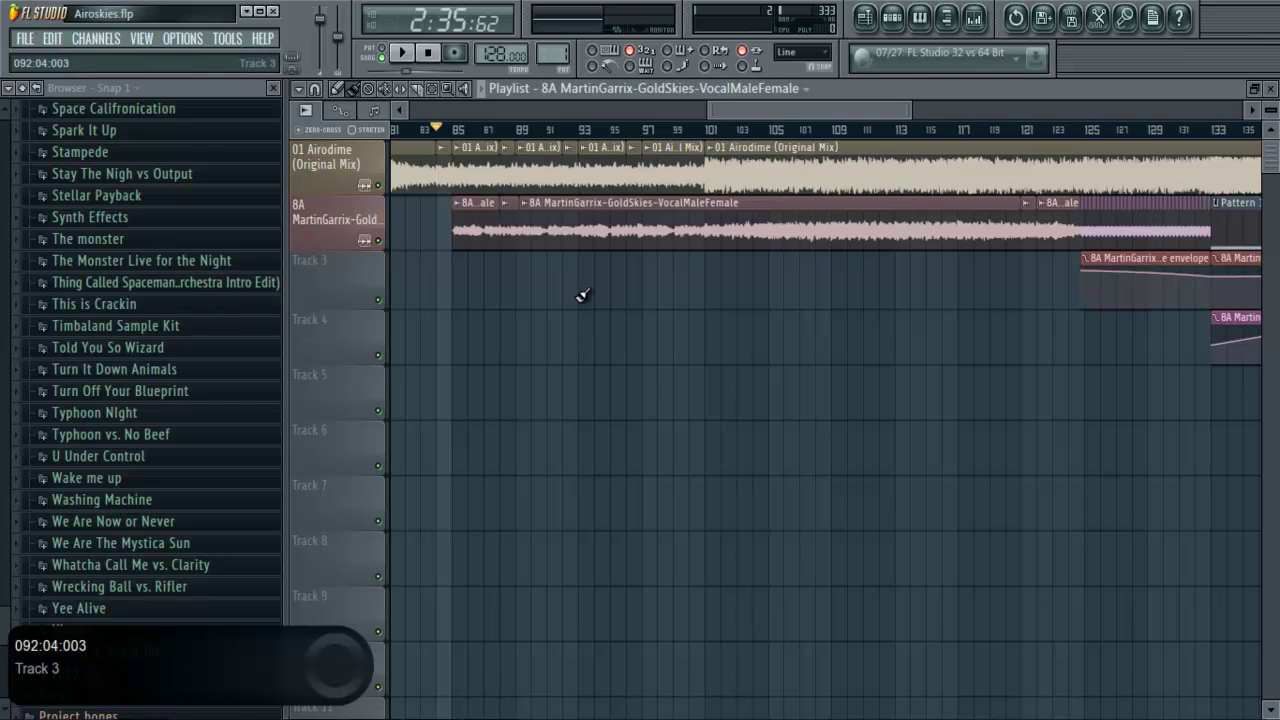
pyautogui.moveTo(752, 115); pyautogui.dragTo(761, 105)
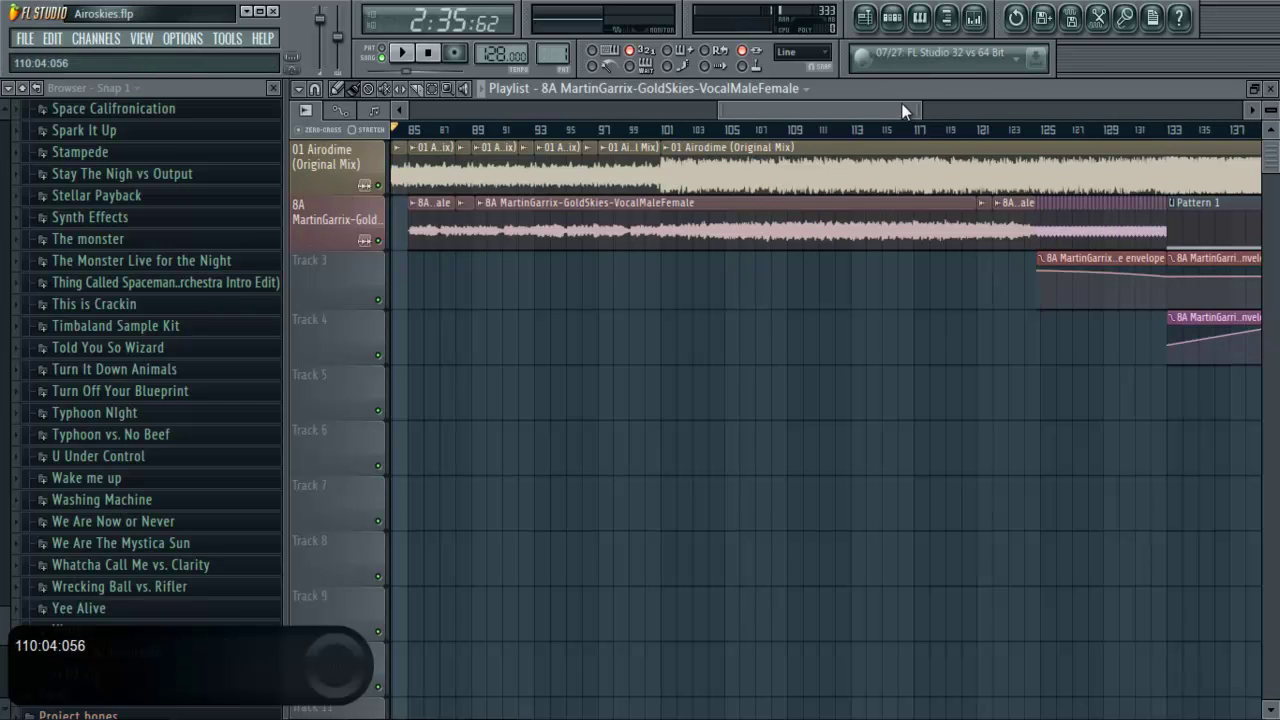
pyautogui.moveTo(778, 105)
pyautogui.mouseDown()
pyautogui.moveTo(740, 113)
pyautogui.moveTo(780, 100)
pyautogui.mouseUp()
pyautogui.click(673, 133)
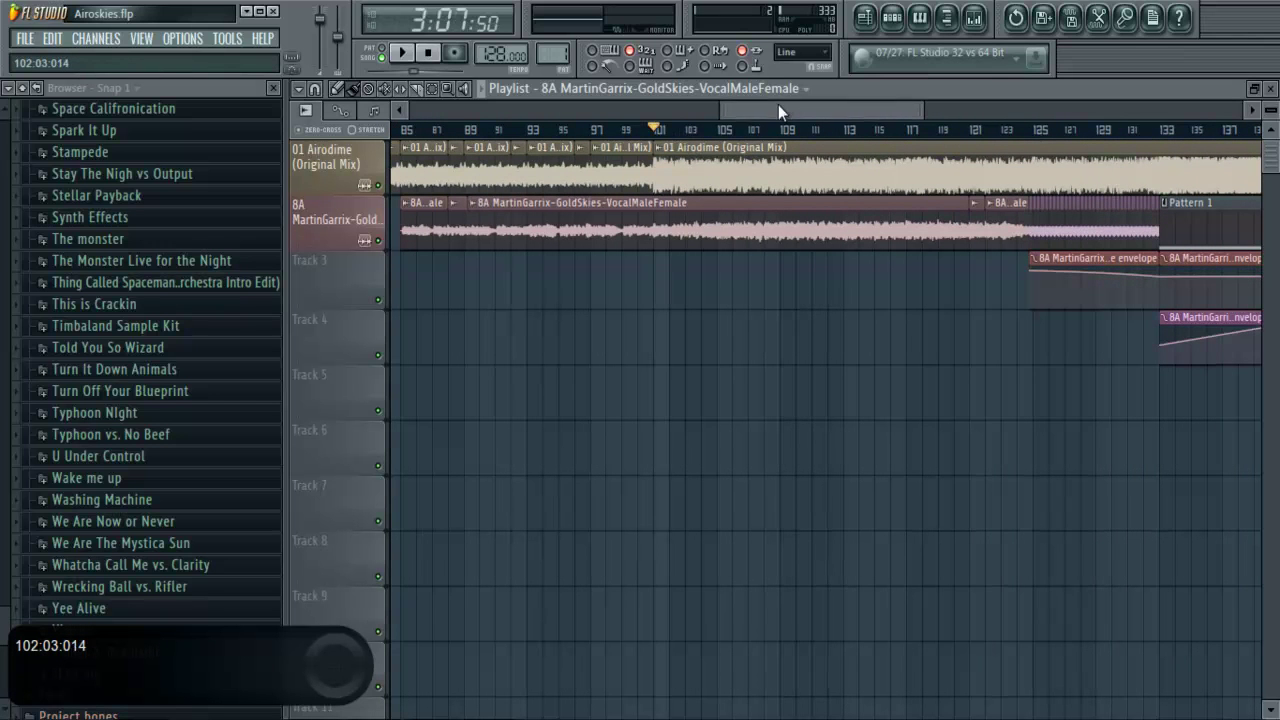
pyautogui.scroll(3, 677, 127)
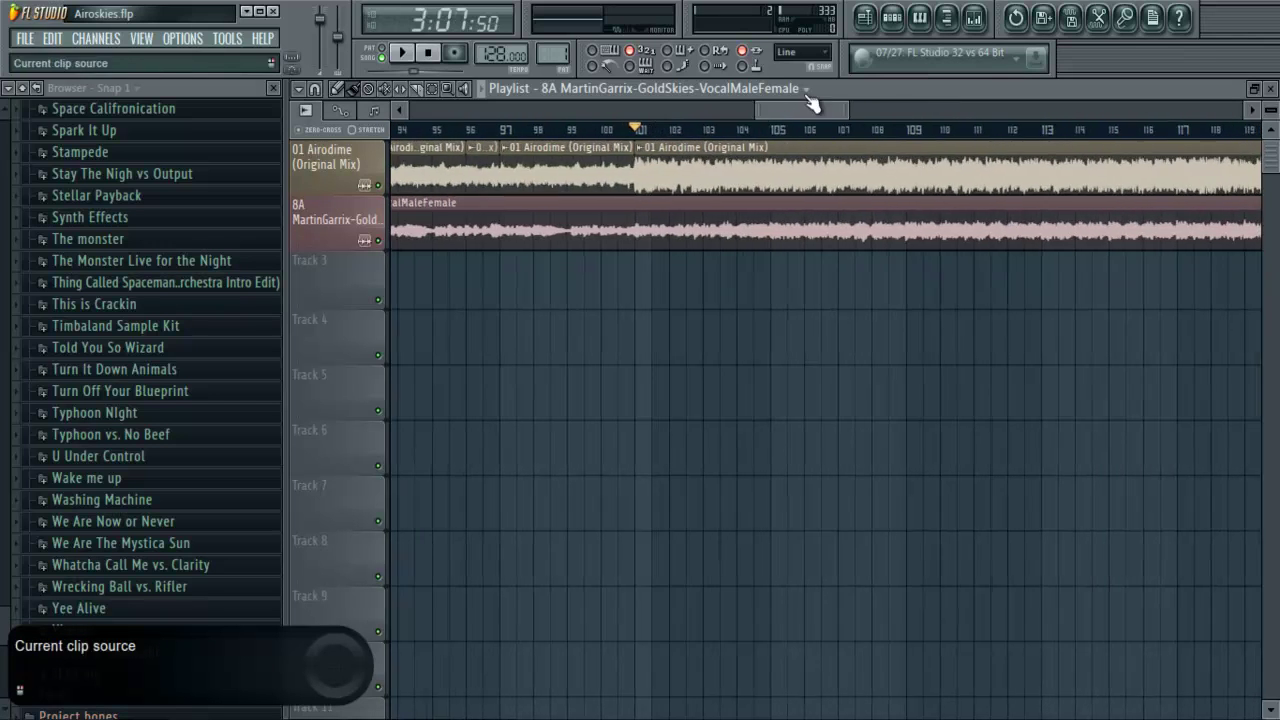
pyautogui.moveTo(797, 113); pyautogui.dragTo(746, 114)
pyautogui.moveTo(506, 171); pyautogui.dragTo(514, 224)
pyautogui.moveTo(512, 175); pyautogui.dragTo(513, 166)
pyautogui.moveTo(735, 112); pyautogui.dragTo(727, 110)
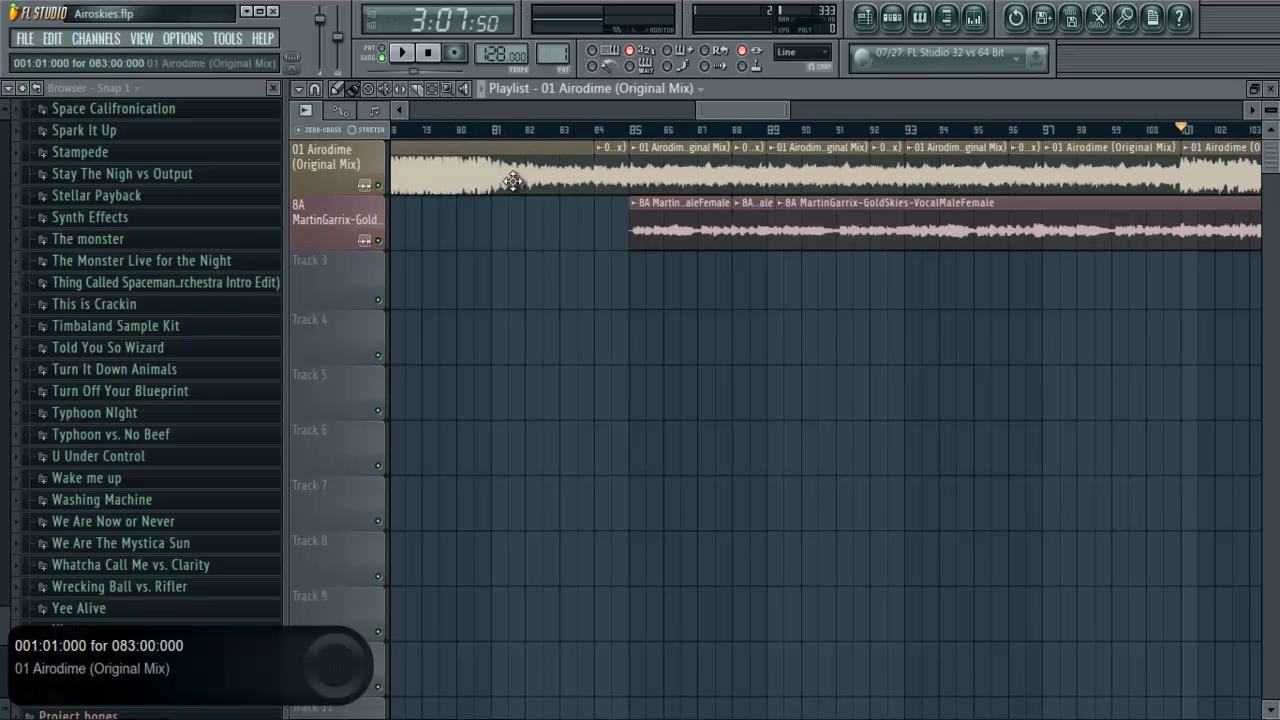
pyautogui.hscroll(3, 735, 112)
pyautogui.scroll(-3, 728, 138)
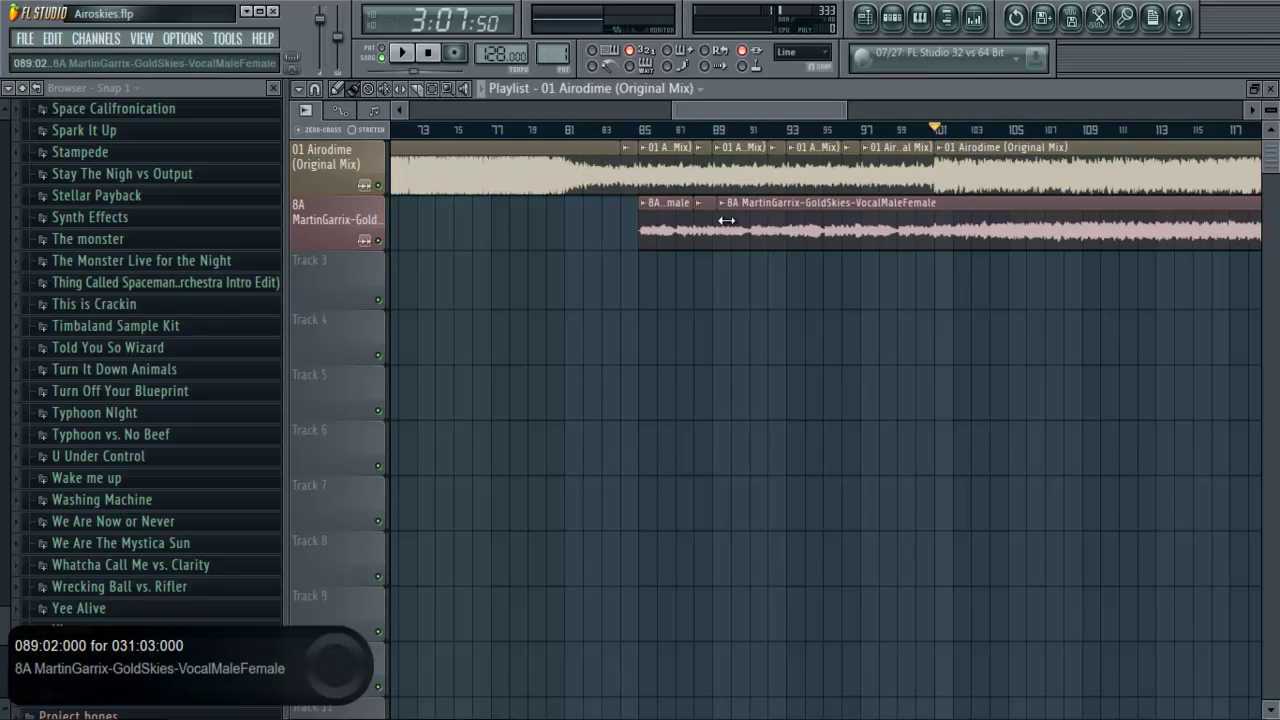
pyautogui.moveTo(733, 104); pyautogui.dragTo(772, 108)
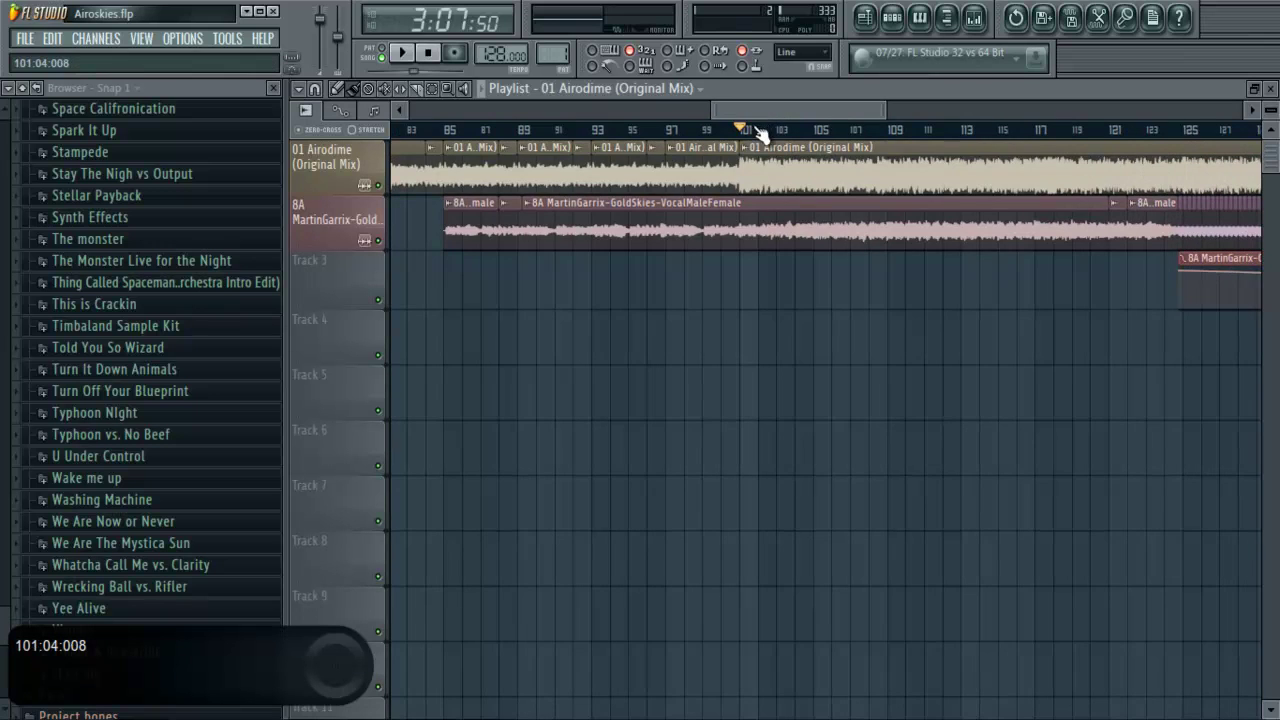
pyautogui.scroll(-2, 752, 122)
pyautogui.moveTo(754, 110); pyautogui.dragTo(806, 108)
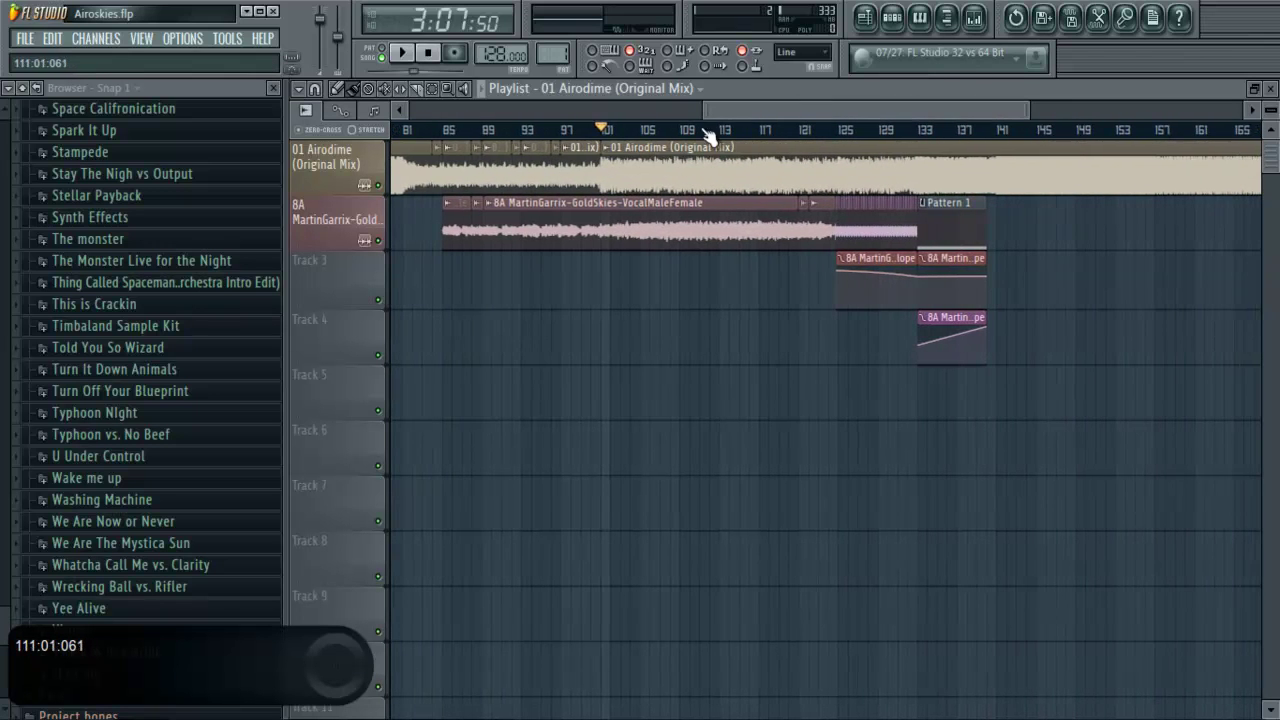
pyautogui.scroll(3, 626, 134)
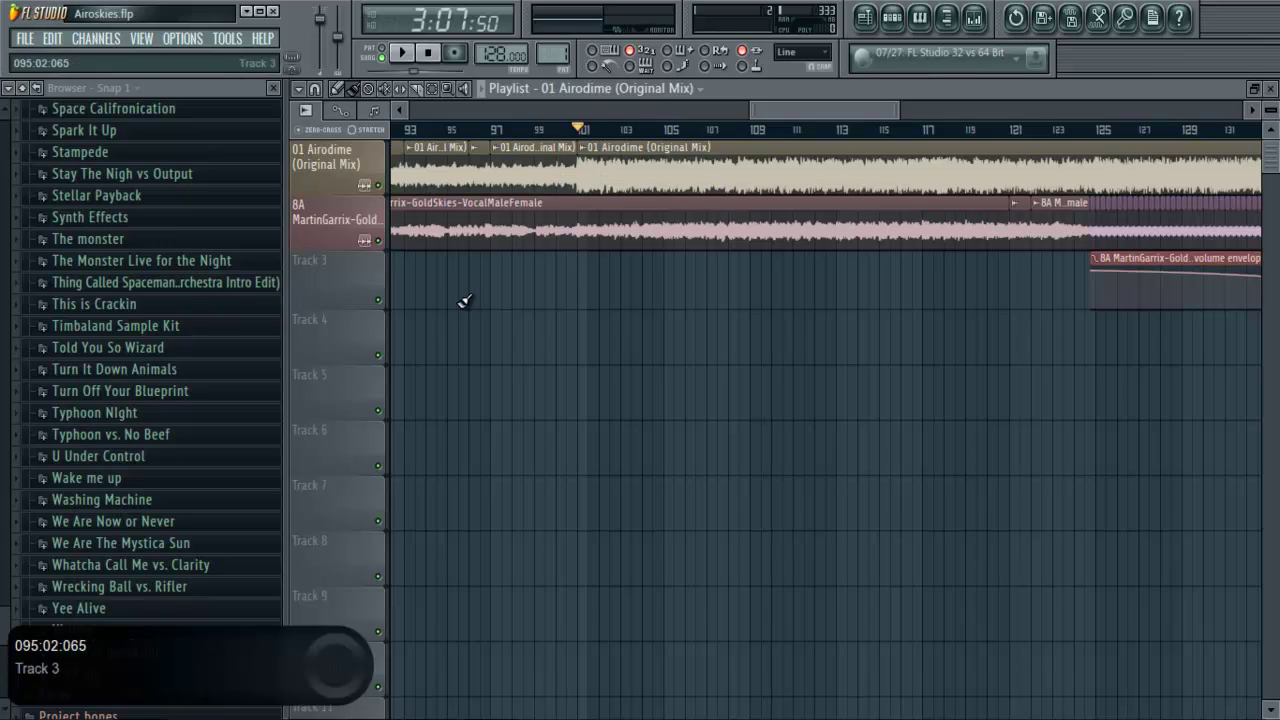
# Step: Listen from bar 99 and stop playback just before the Airodime clip at bar 101
pyautogui.click(538, 130)
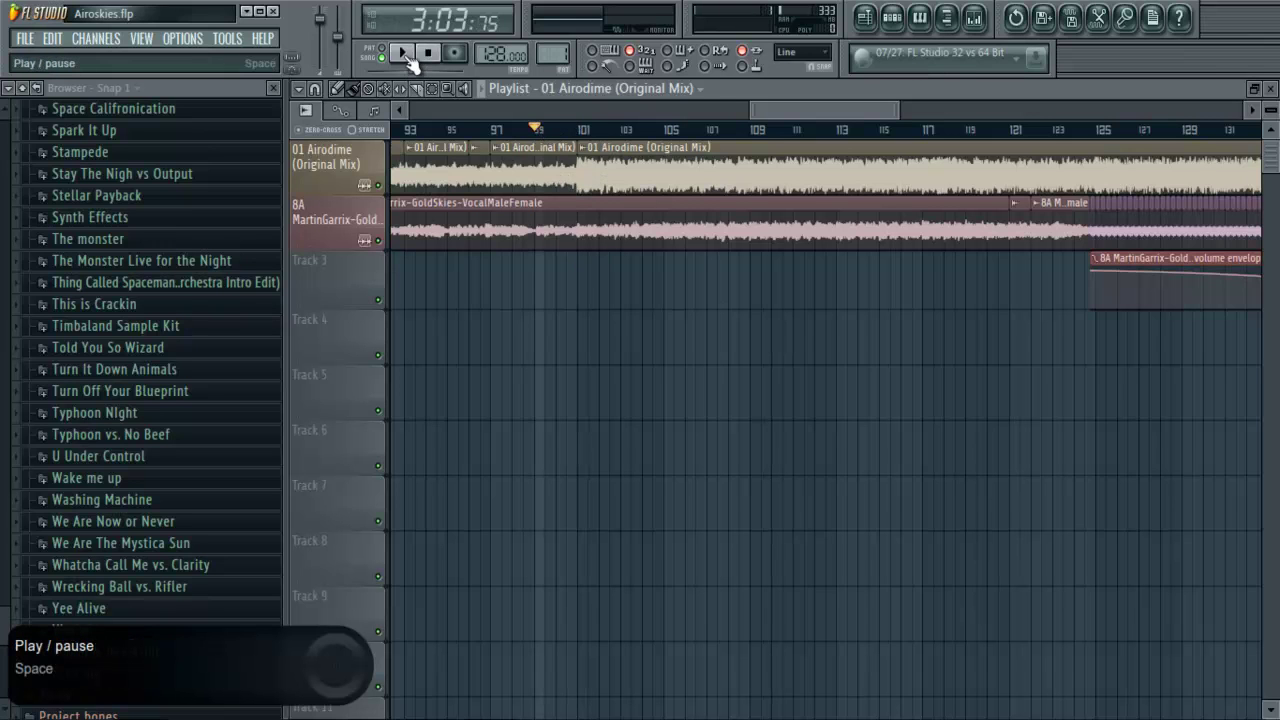
pyautogui.click(405, 55)
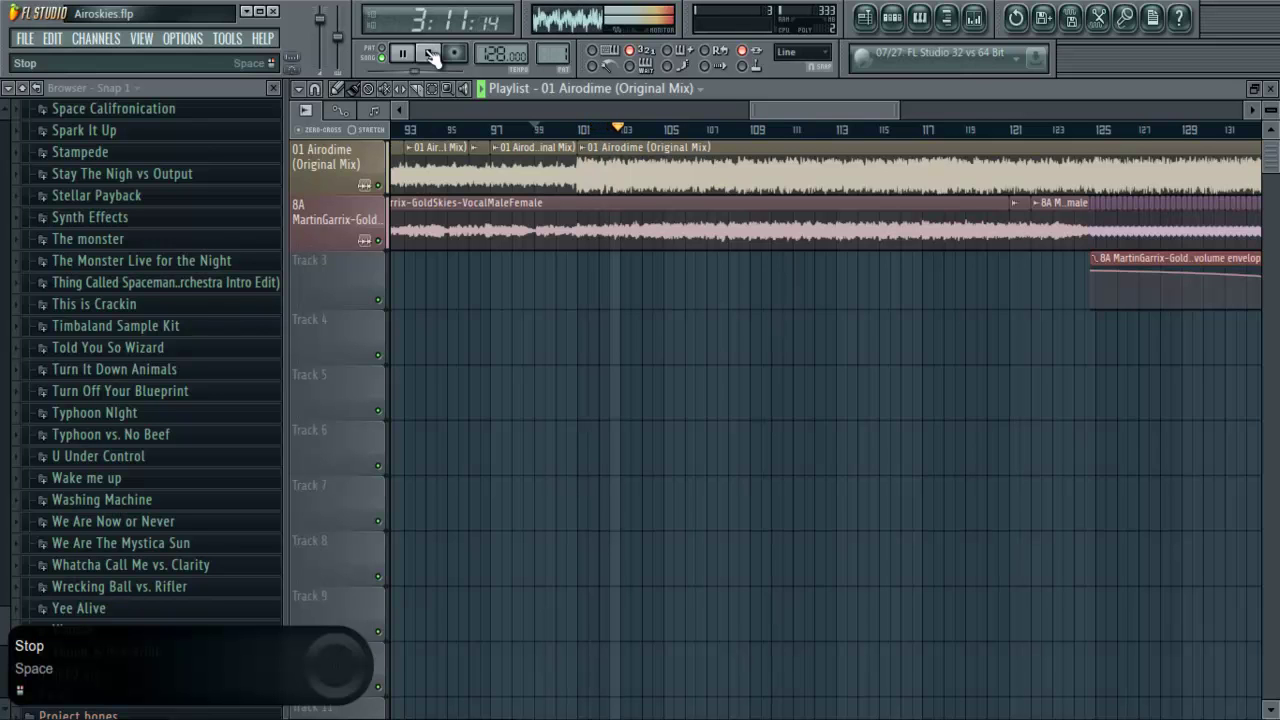
pyautogui.click(430, 54)
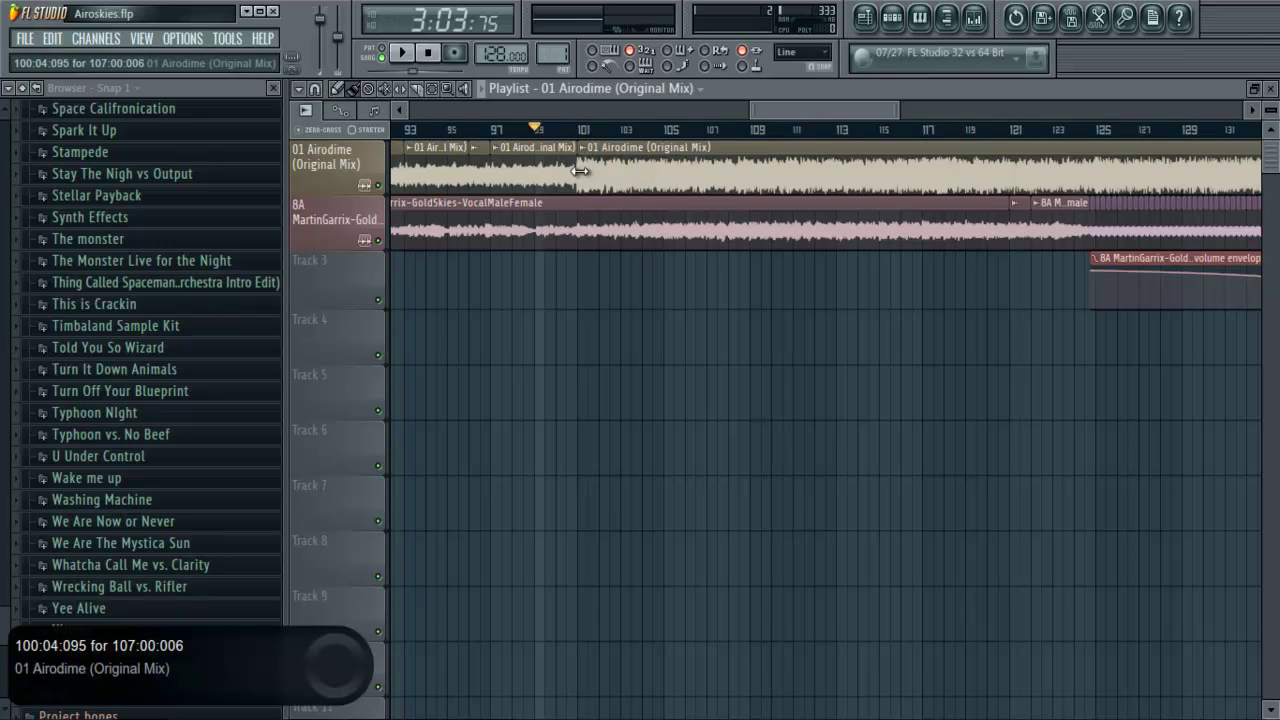
pyautogui.moveTo(785, 111); pyautogui.dragTo(770, 111)
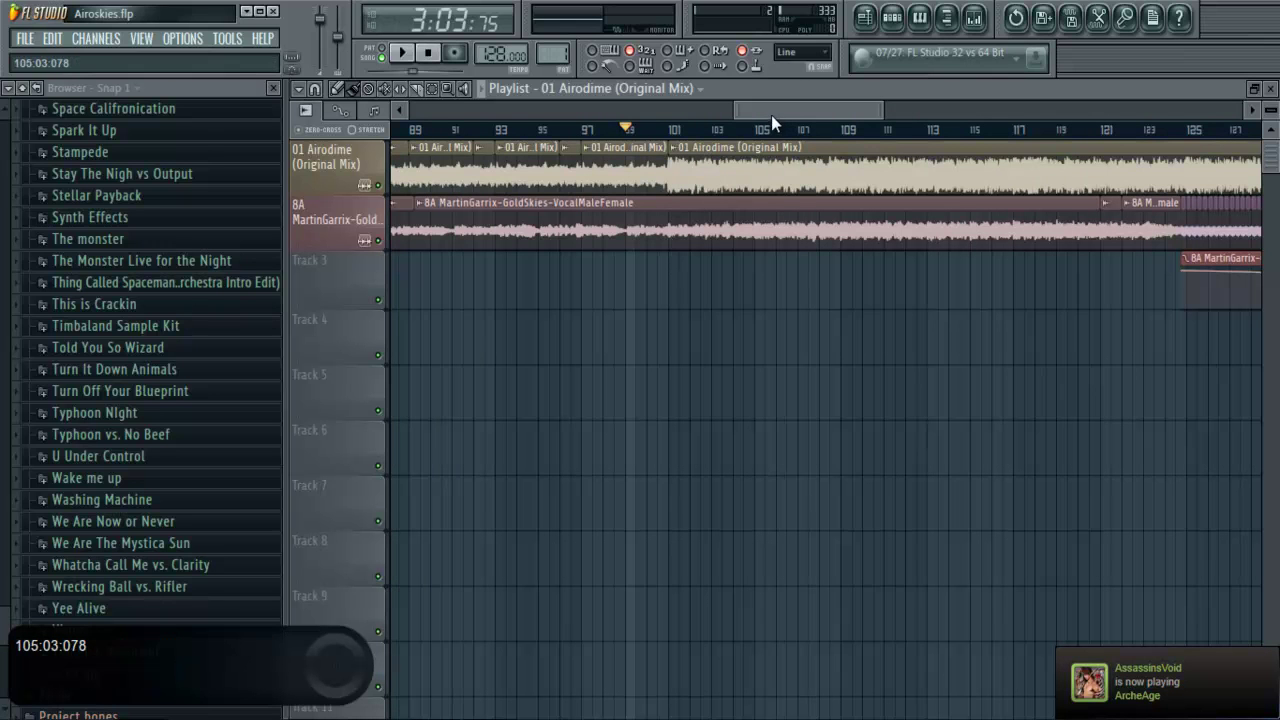
# Step: Zoom the playlist to bars 121–141 and set the song position near bar 124
pyautogui.moveTo(772, 111); pyautogui.dragTo(811, 113)
pyautogui.scroll(-2, 811, 113)
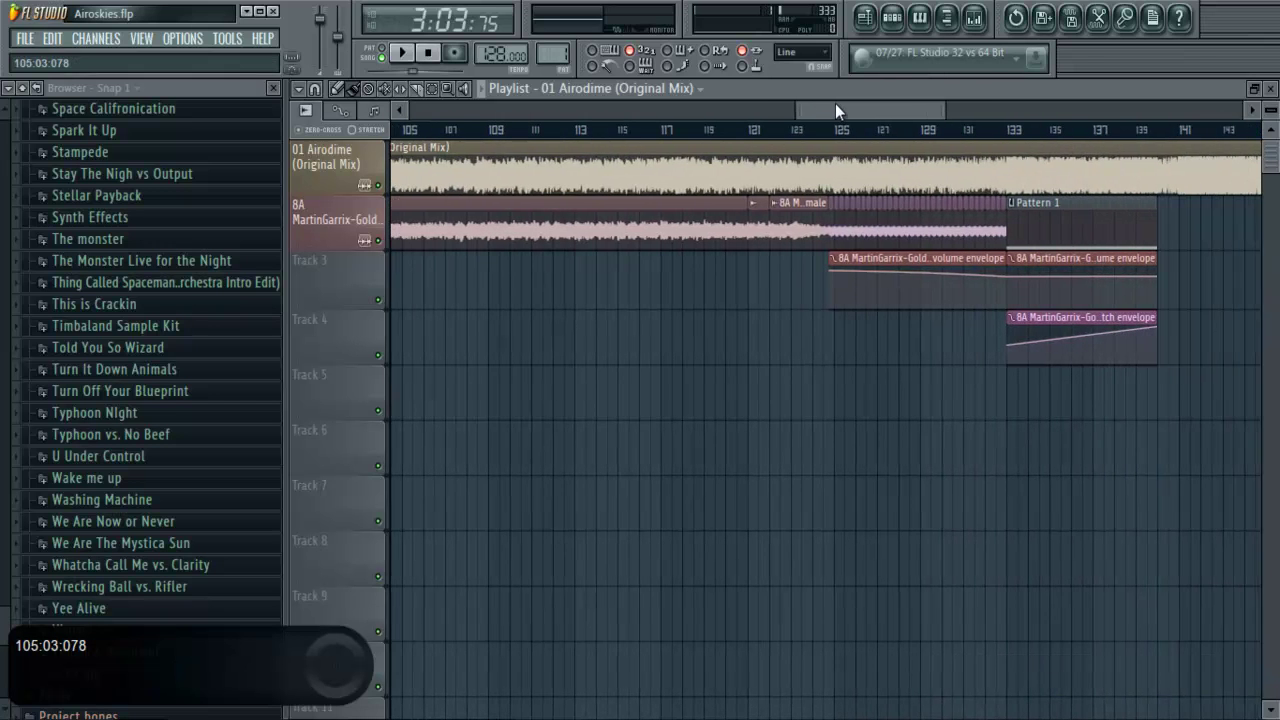
pyautogui.scroll(-1, 802, 109)
pyautogui.scroll(5, 820, 108)
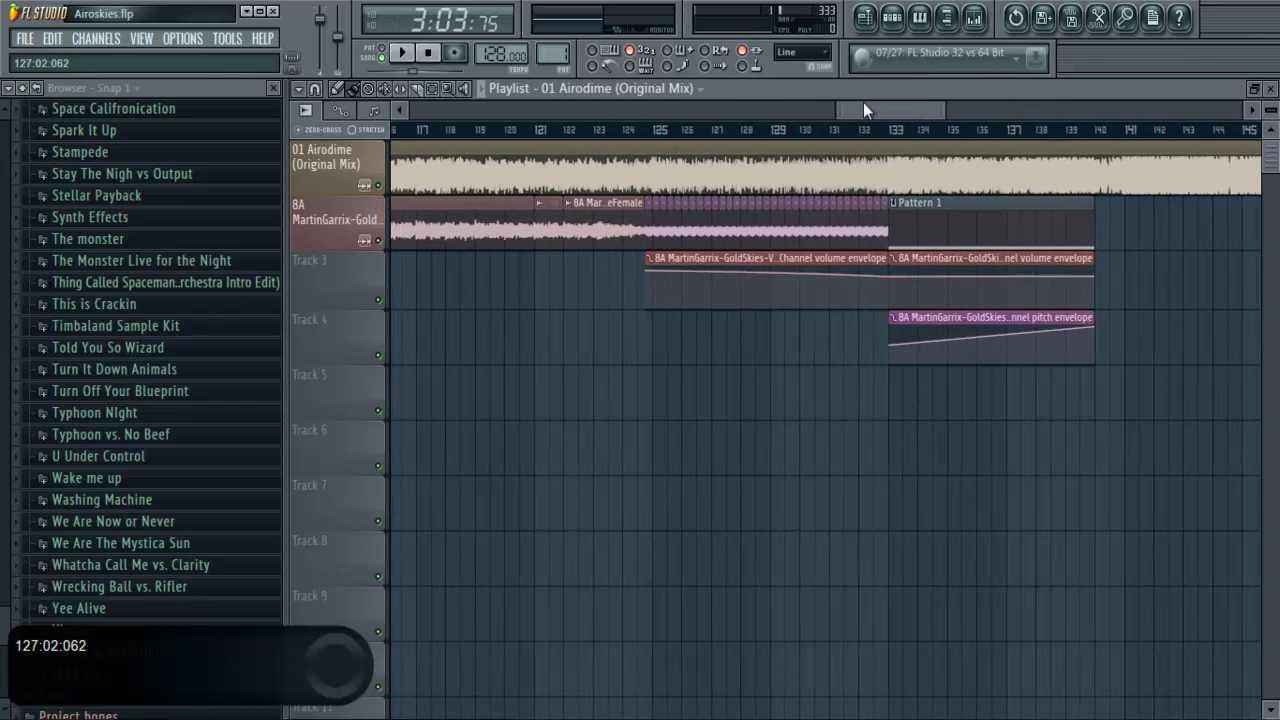
pyautogui.moveTo(859, 105); pyautogui.dragTo(886, 105)
pyautogui.click(700, 140)
pyautogui.scroll(-1, 700, 140)
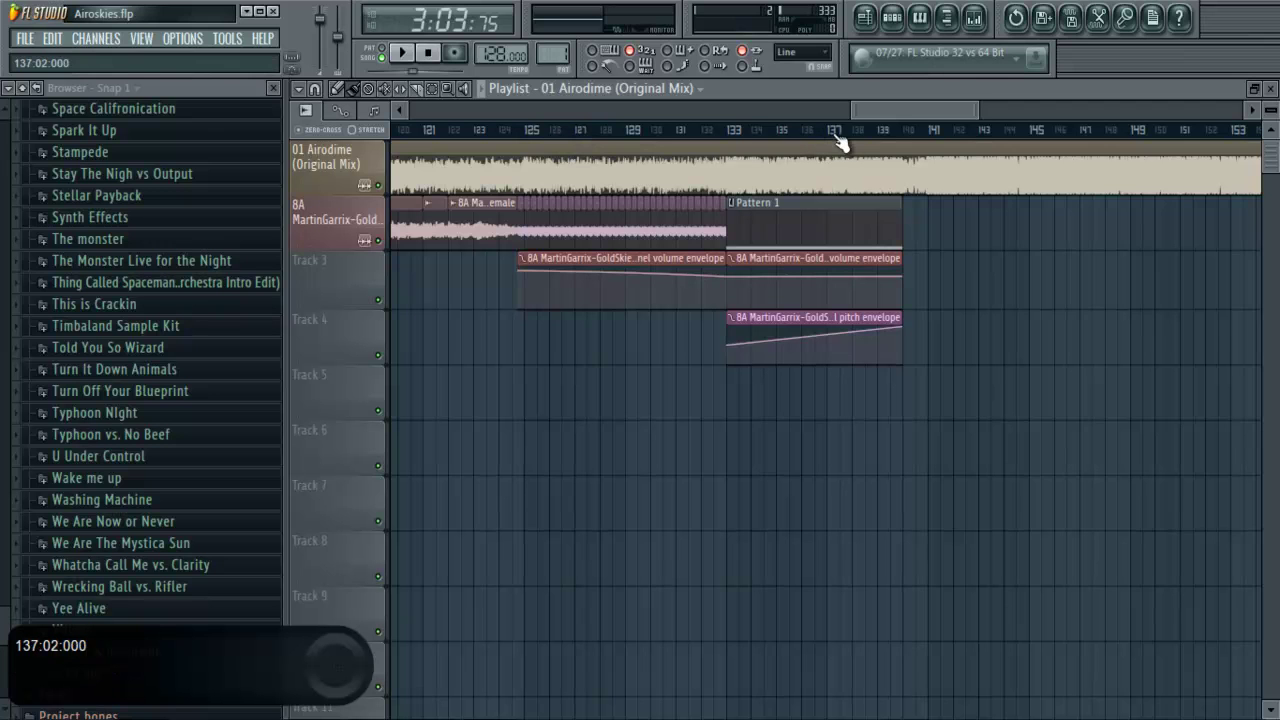
pyautogui.moveTo(897, 105); pyautogui.dragTo(892, 108)
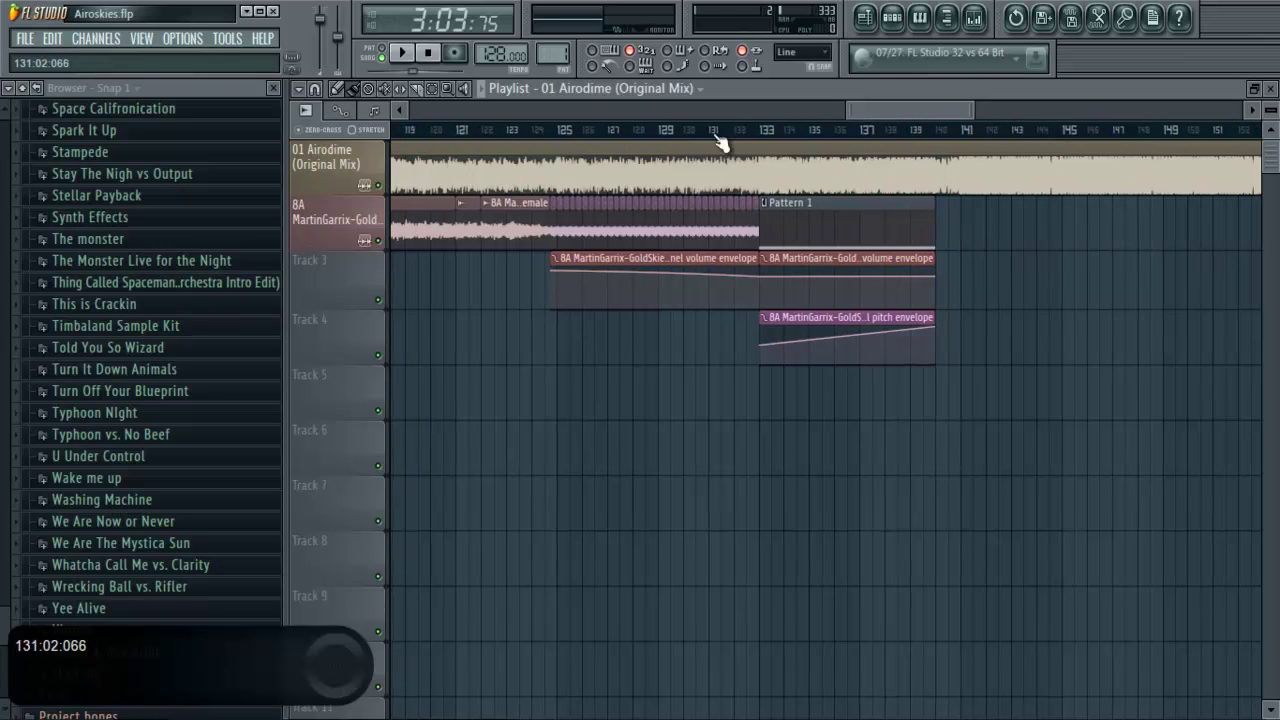
pyautogui.click(549, 132)
pyautogui.scroll(3, 553, 137)
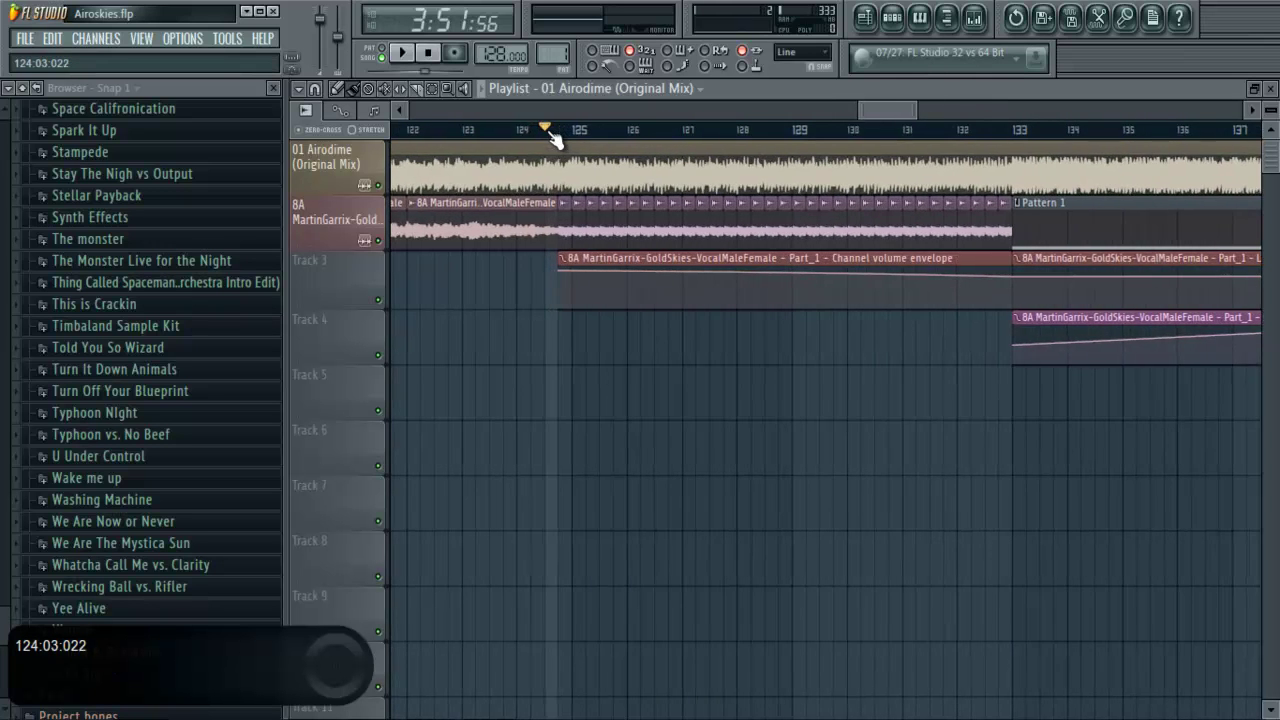
pyautogui.scroll(2, 566, 215)
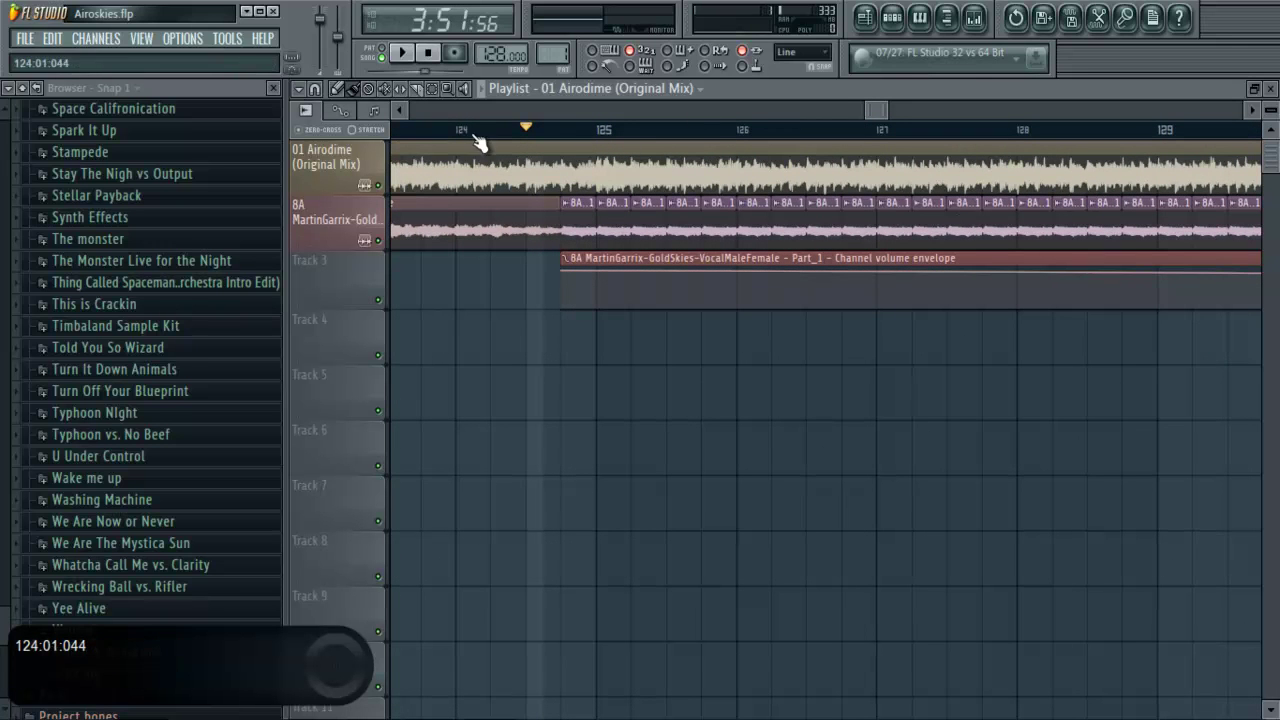
pyautogui.scroll(-3, 490, 140)
pyautogui.scroll(-2, 913, 103)
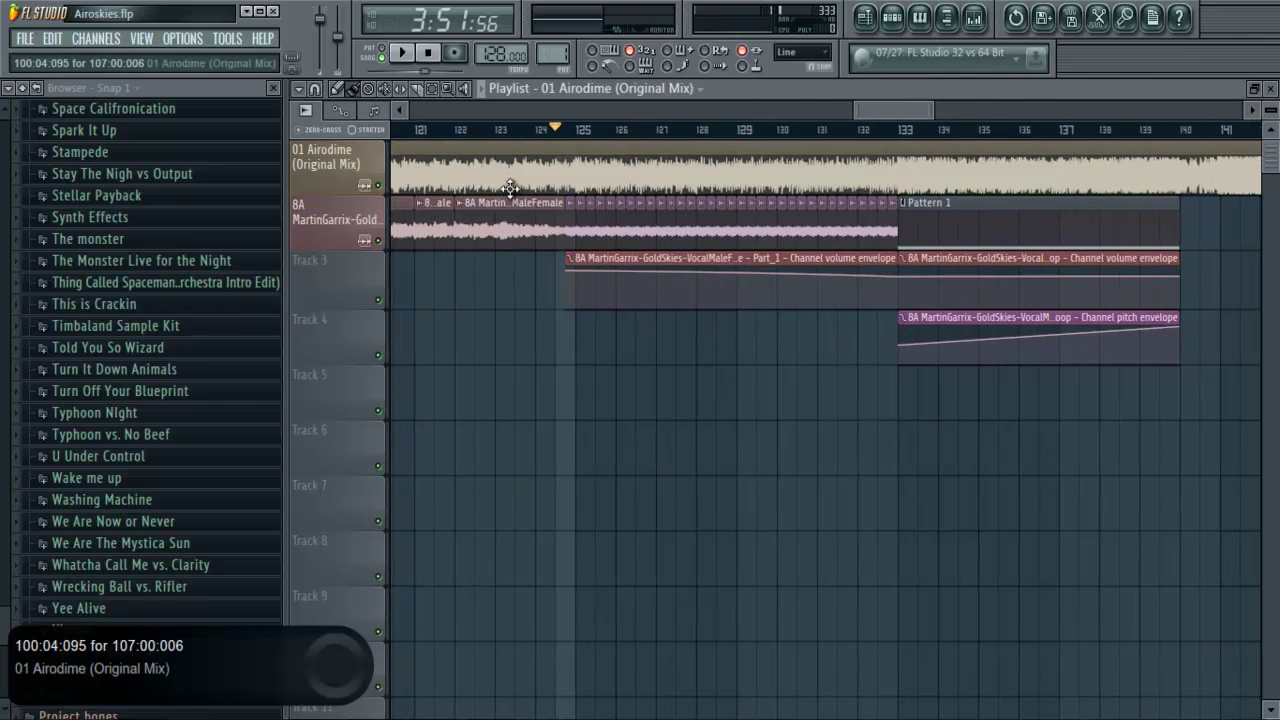
# Step: Play the vocal buildup from bar 124, then stop with the position back at bar 124
pyautogui.click(538, 130)
pyautogui.click(401, 53)
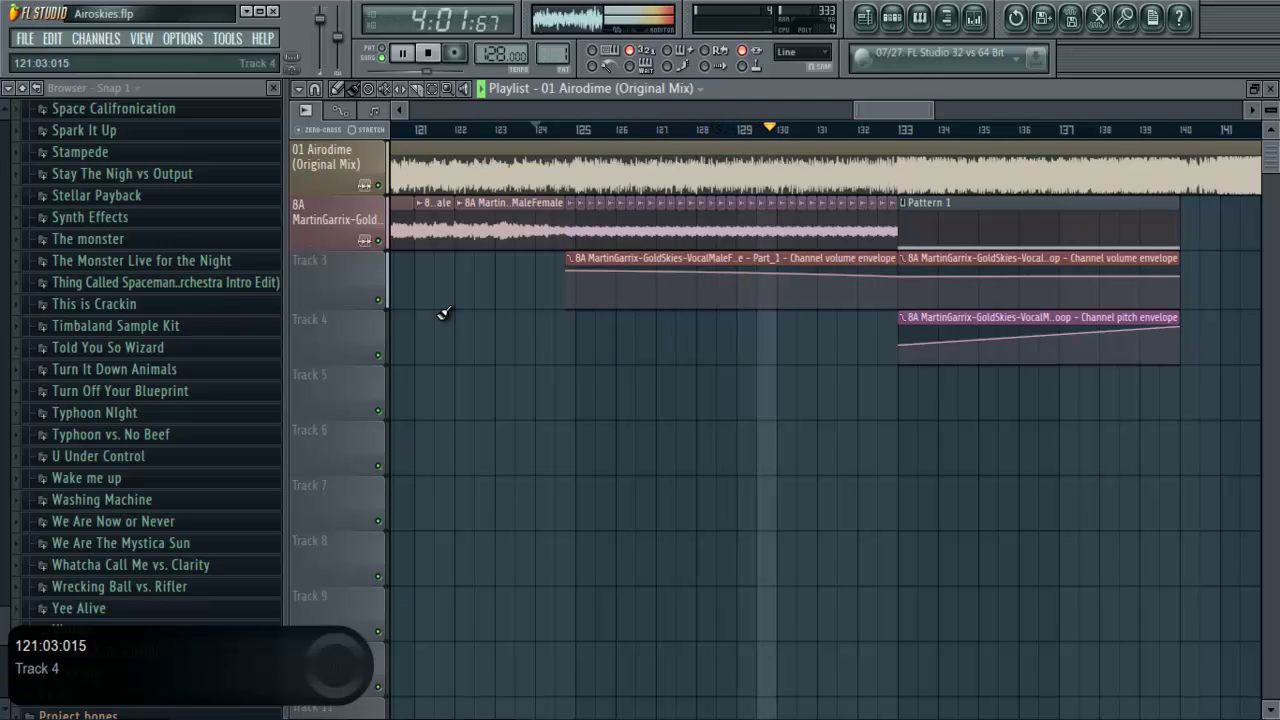
pyautogui.click(428, 54)
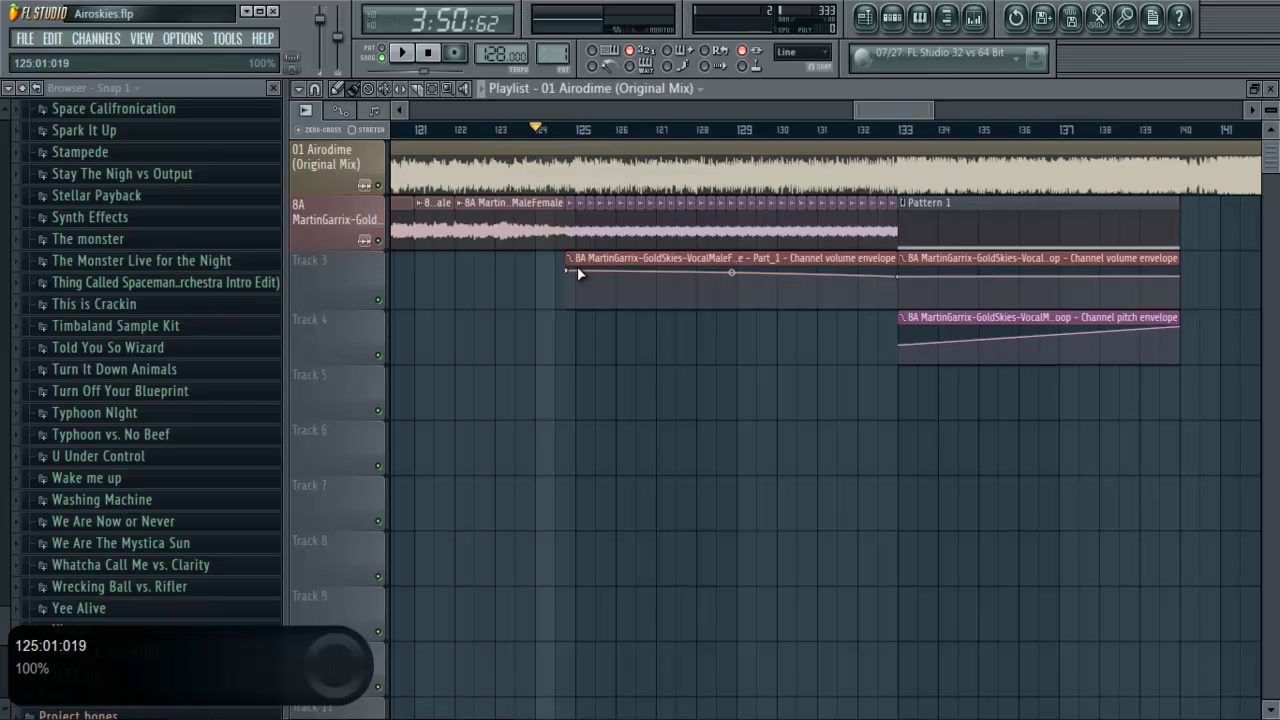
# Step: Move the song position to bar 133 and zoom around the buildup section
pyautogui.moveTo(887, 117); pyautogui.dragTo(919, 113)
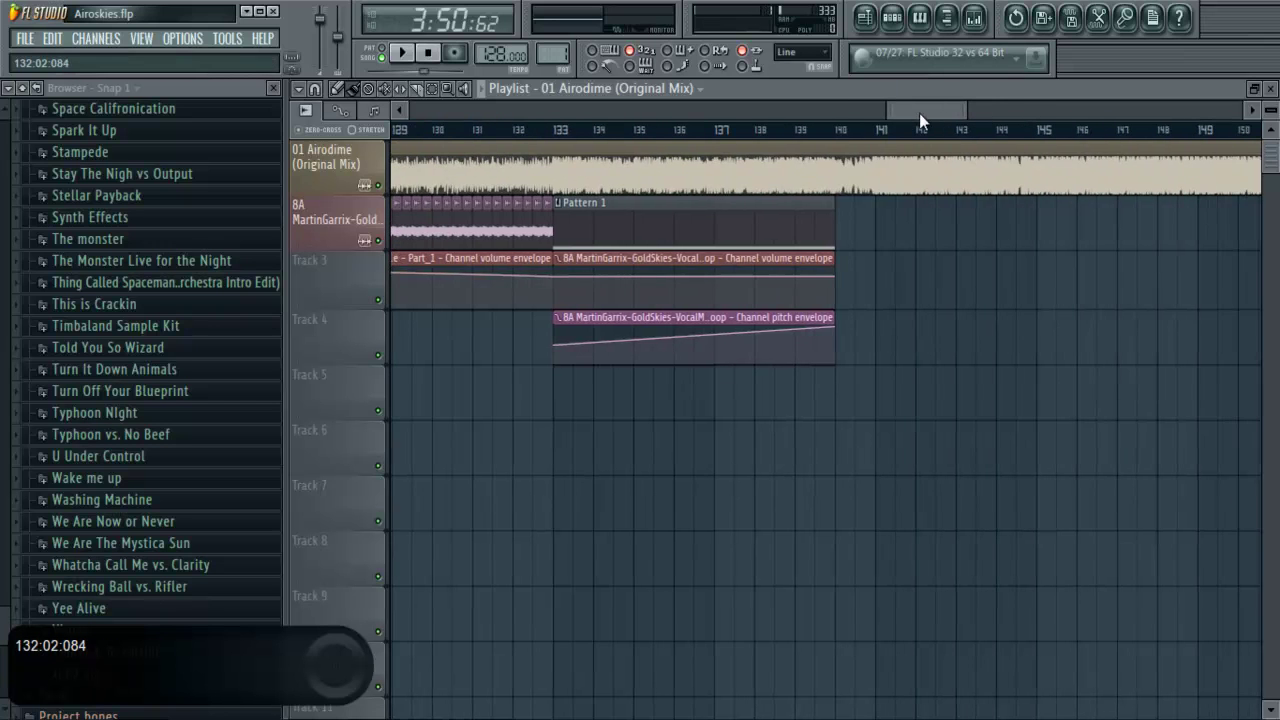
pyautogui.click(549, 133)
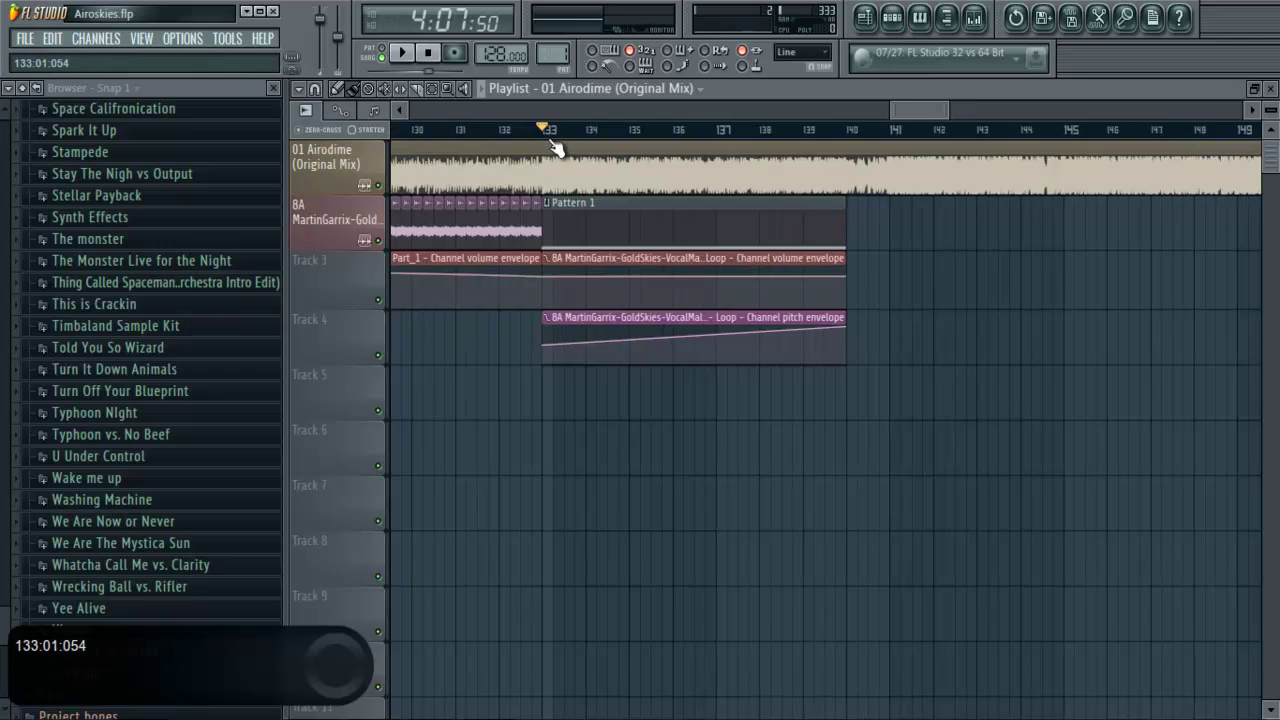
pyautogui.scroll(2, 550, 133)
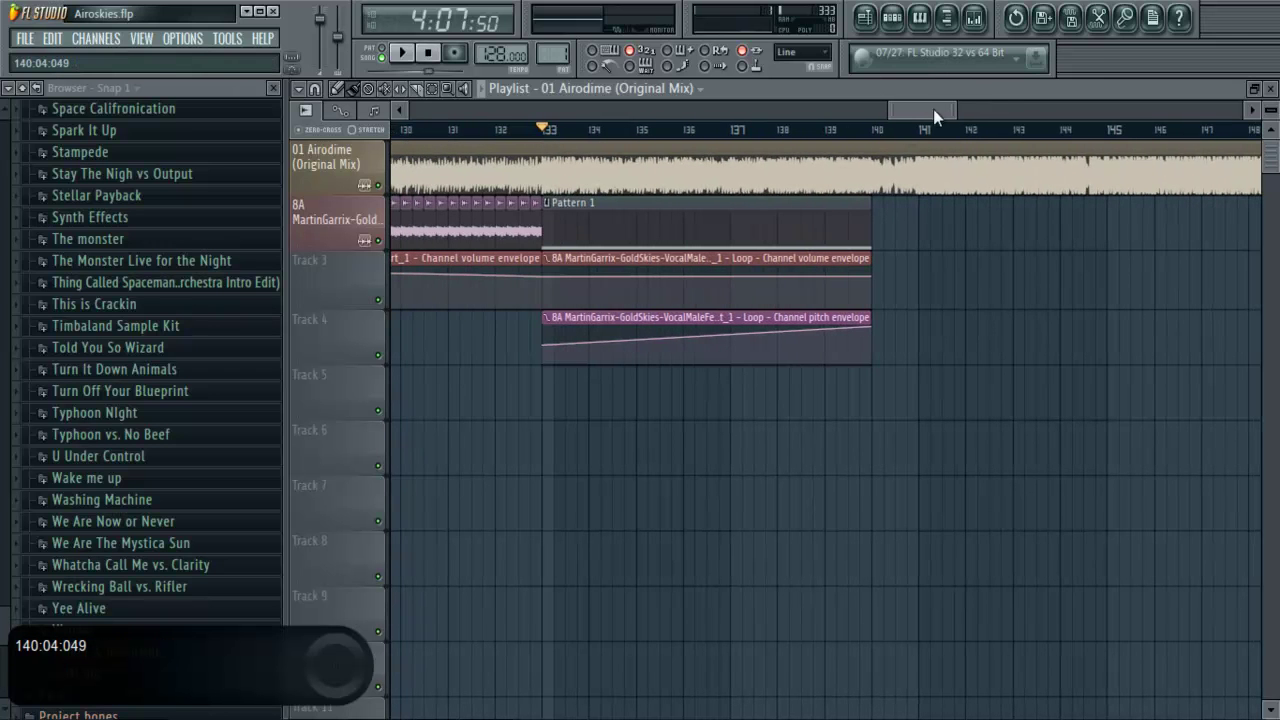
pyautogui.moveTo(918, 110); pyautogui.dragTo(902, 111)
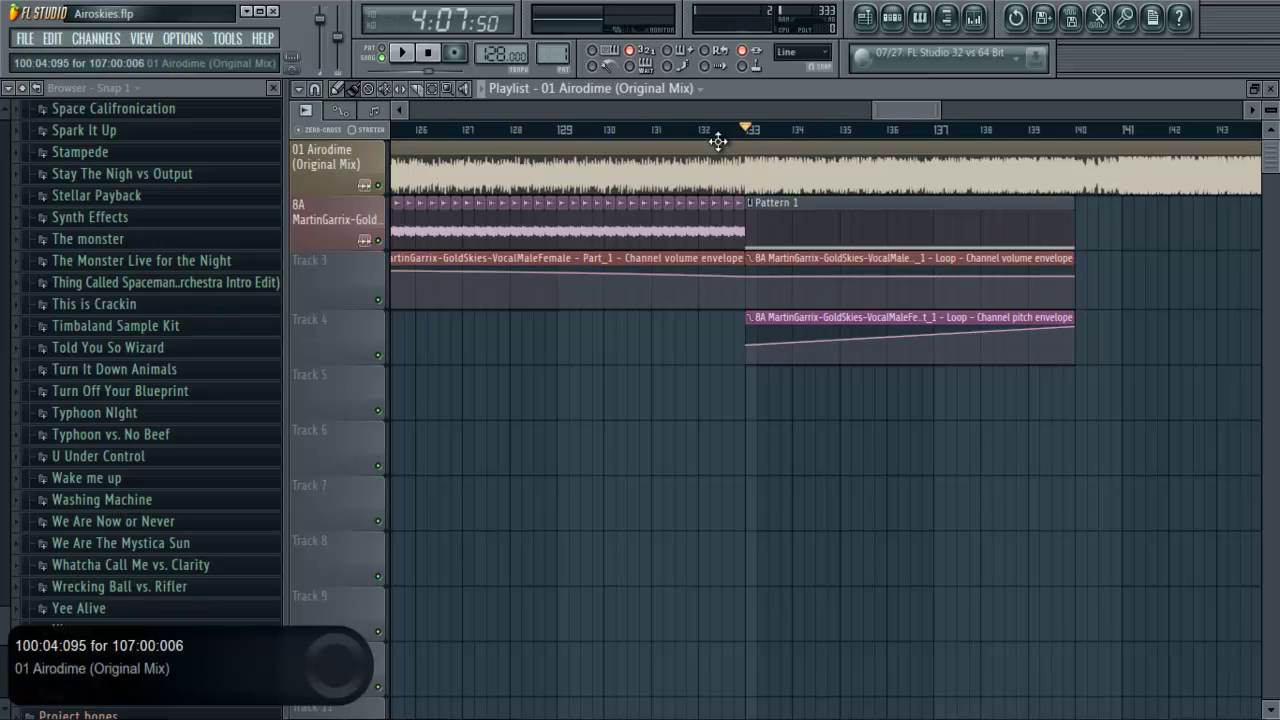
pyautogui.moveTo(882, 115); pyautogui.dragTo(939, 113)
pyautogui.scroll(-2, 603, 141)
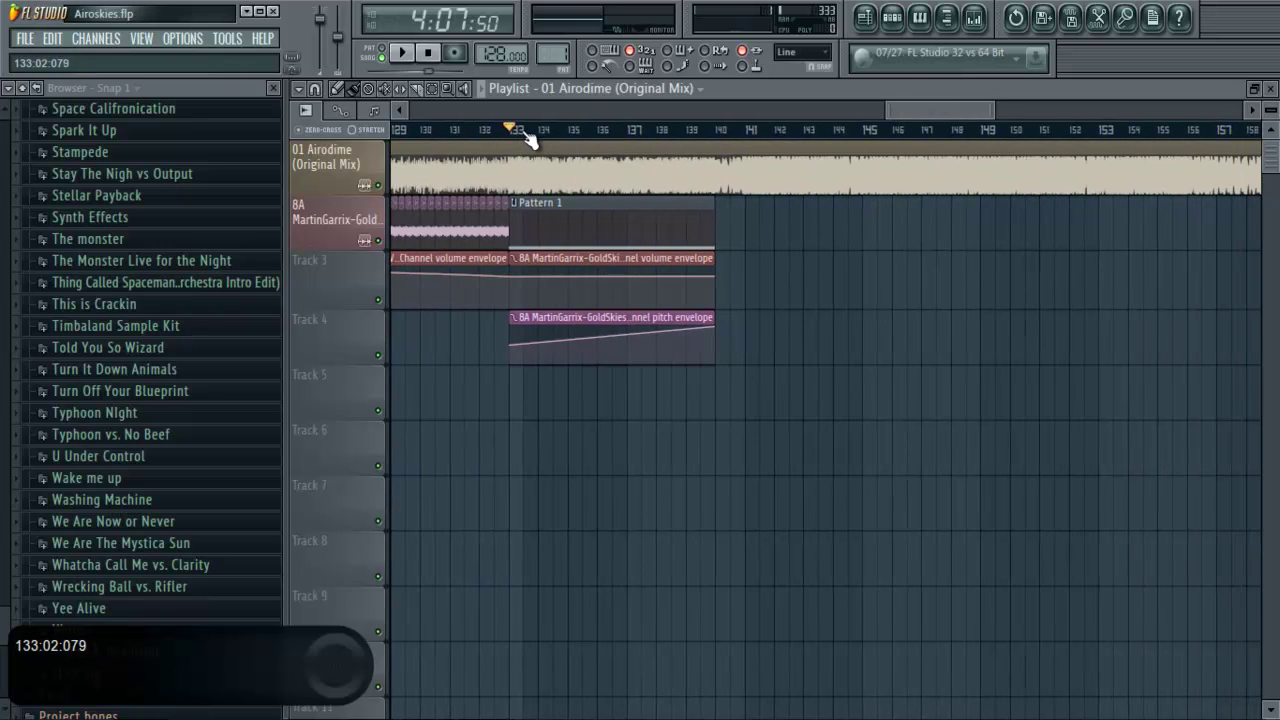
pyautogui.scroll(3, 524, 134)
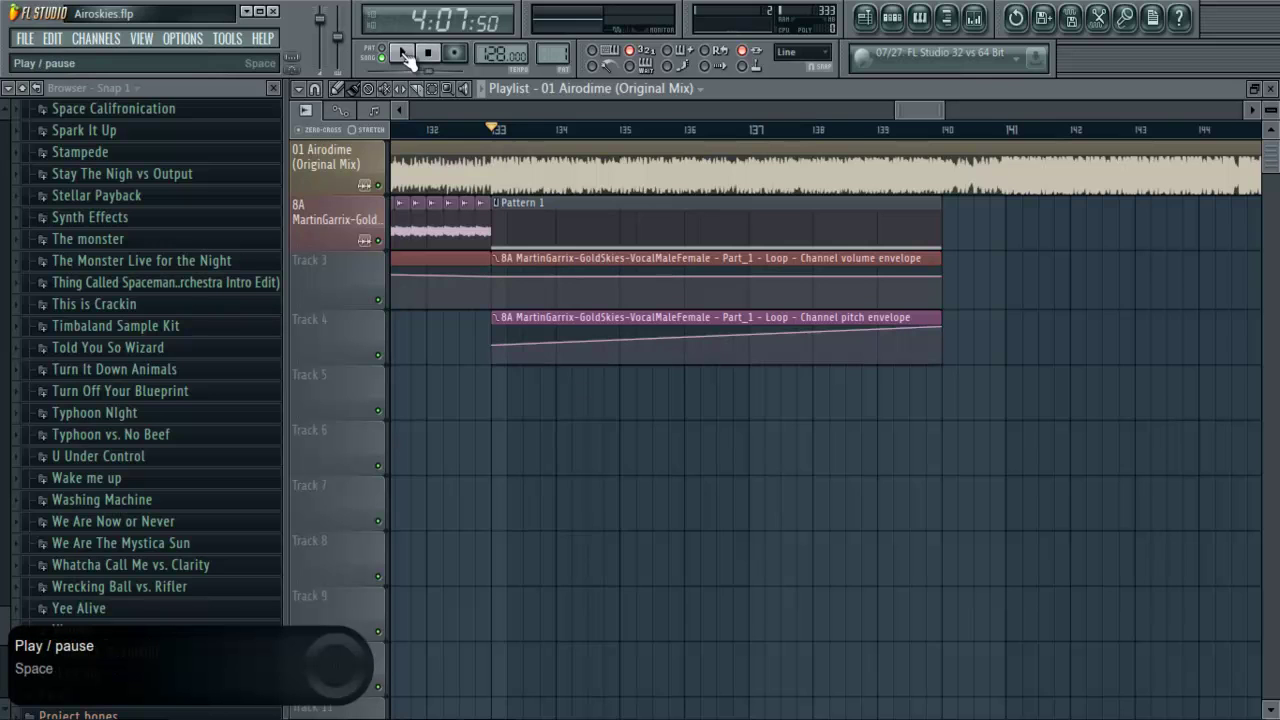
# Step: Preview the buildup from bar 132, then stop playback
pyautogui.click(430, 130)
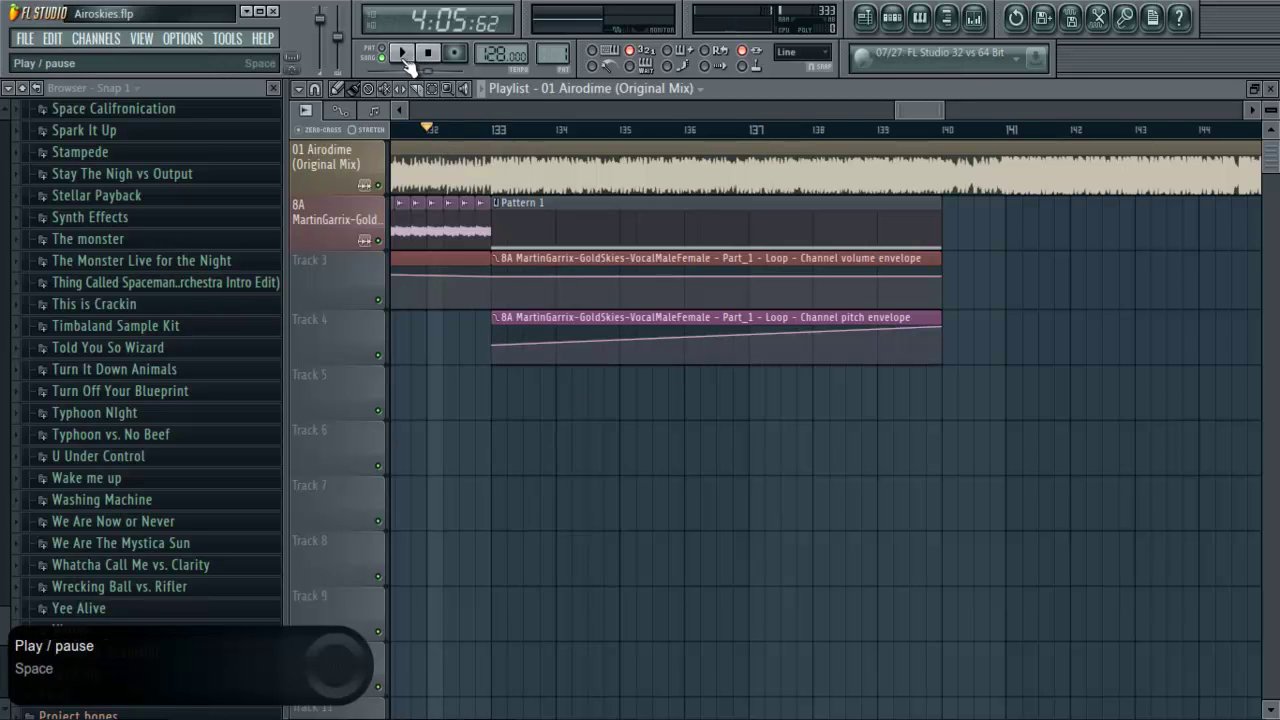
pyautogui.click(403, 55)
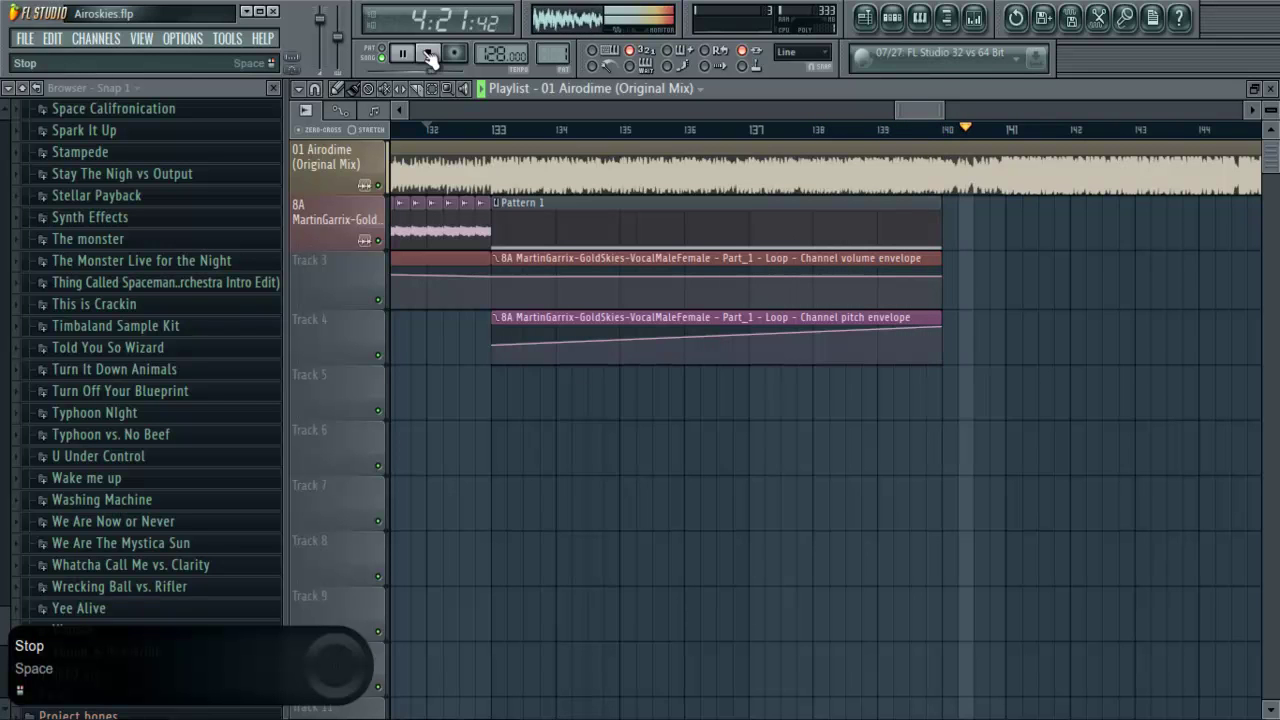
pyautogui.click(428, 55)
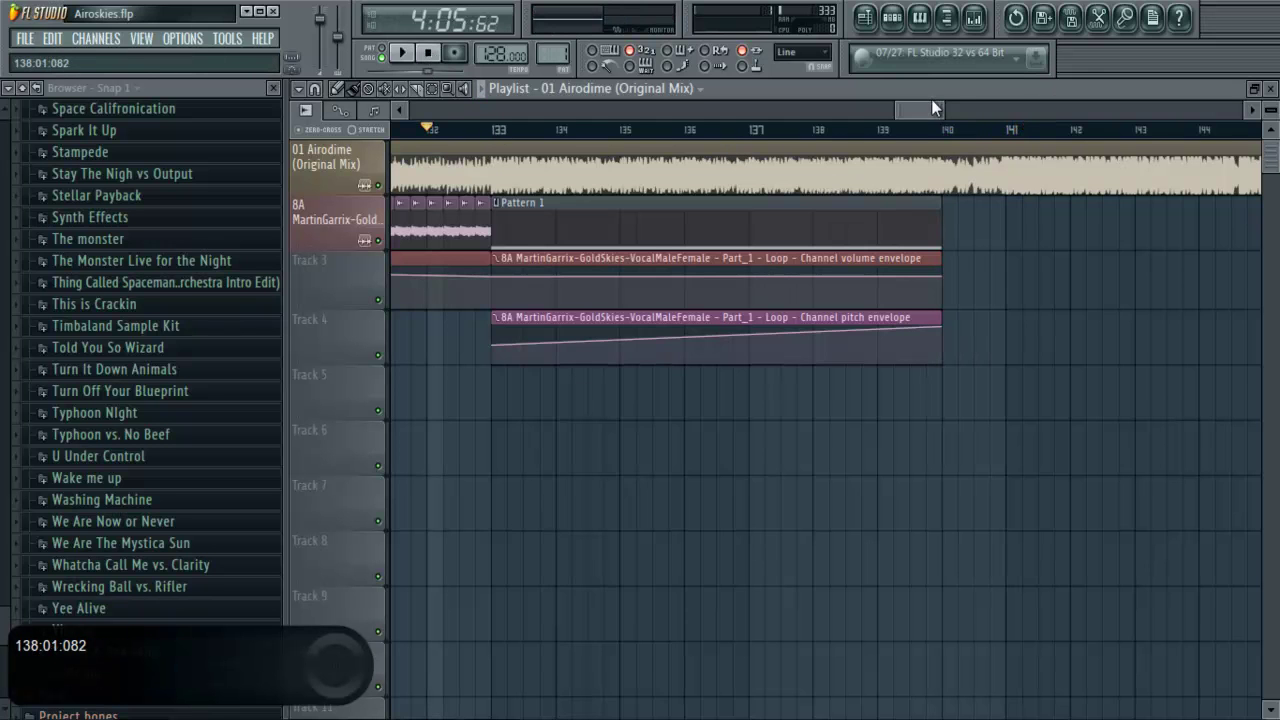
# Step: Reset the song position to bar 133 and zoom in on Track 4's pitch-envelope clip
pyautogui.moveTo(927, 107); pyautogui.dragTo(924, 109)
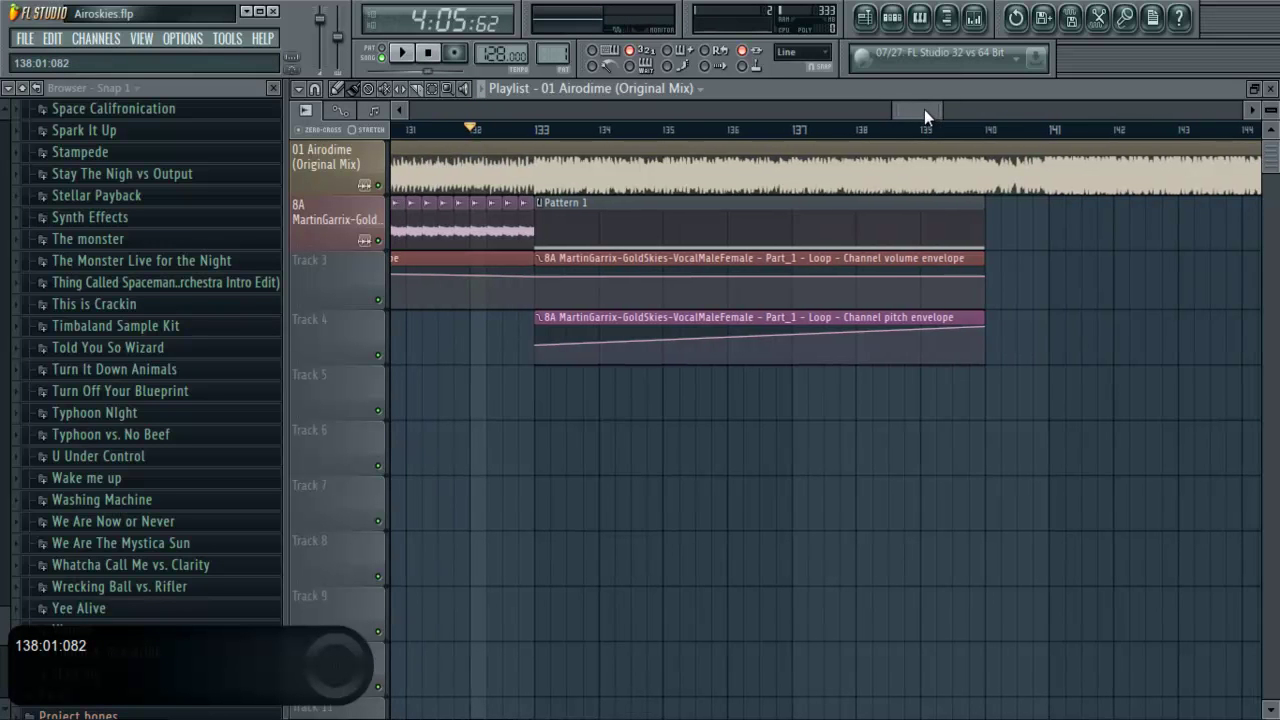
pyautogui.scroll(-2, 531, 137)
pyautogui.click(531, 137)
pyautogui.moveTo(918, 110); pyautogui.dragTo(920, 109)
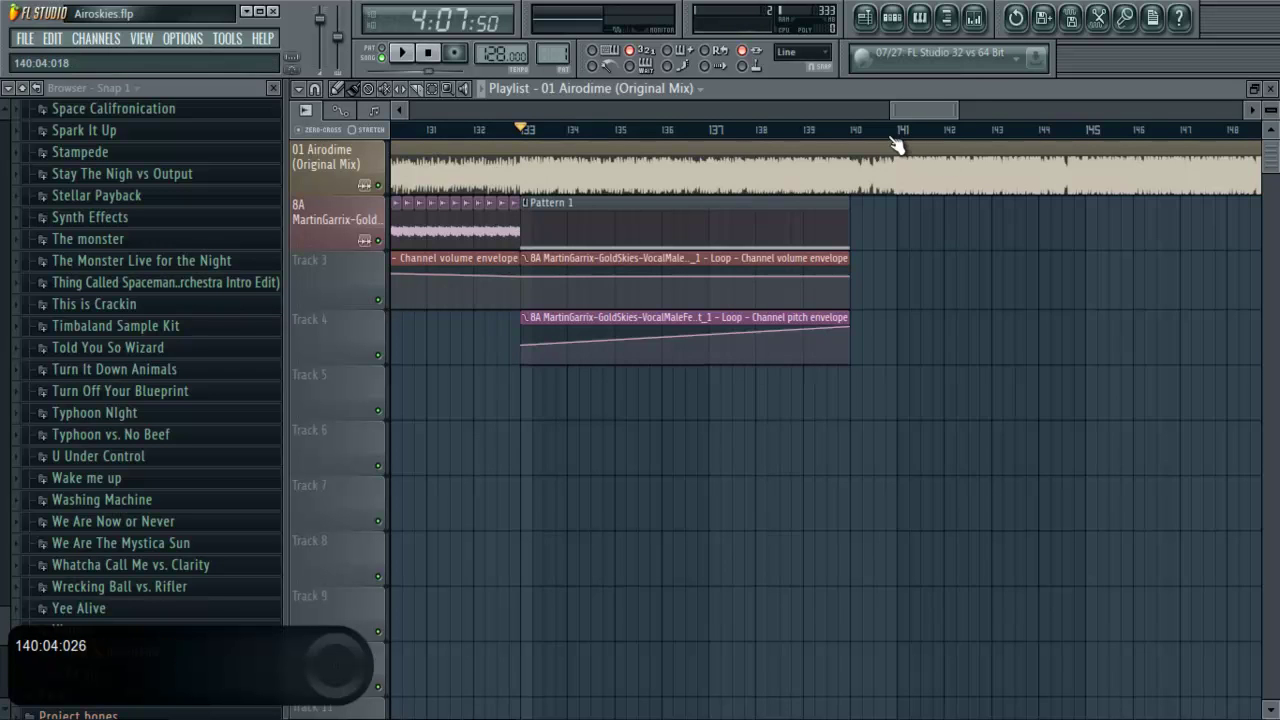
pyautogui.scroll(-4, 560, 130)
pyautogui.scroll(-2, 806, 131)
pyautogui.moveTo(908, 110); pyautogui.dragTo(968, 106)
pyautogui.scroll(-3, 880, 120)
pyautogui.scroll(-4, 836, 138)
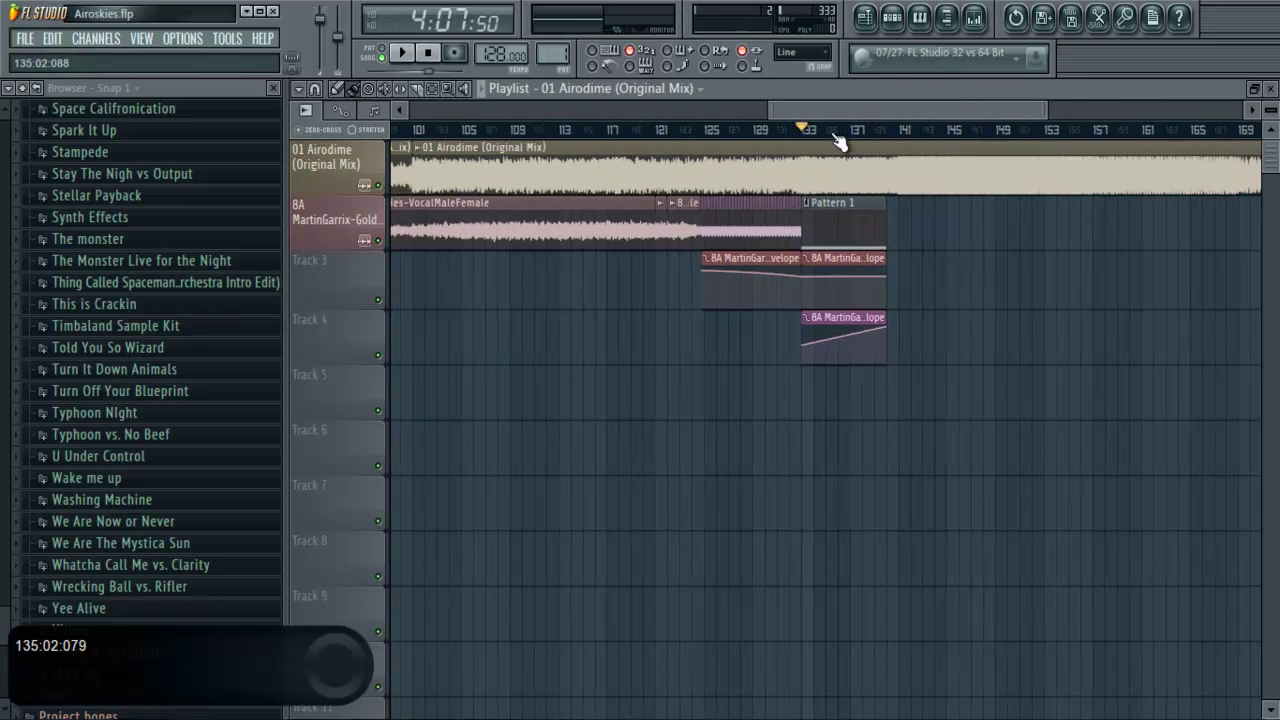
pyautogui.scroll(1, 838, 143)
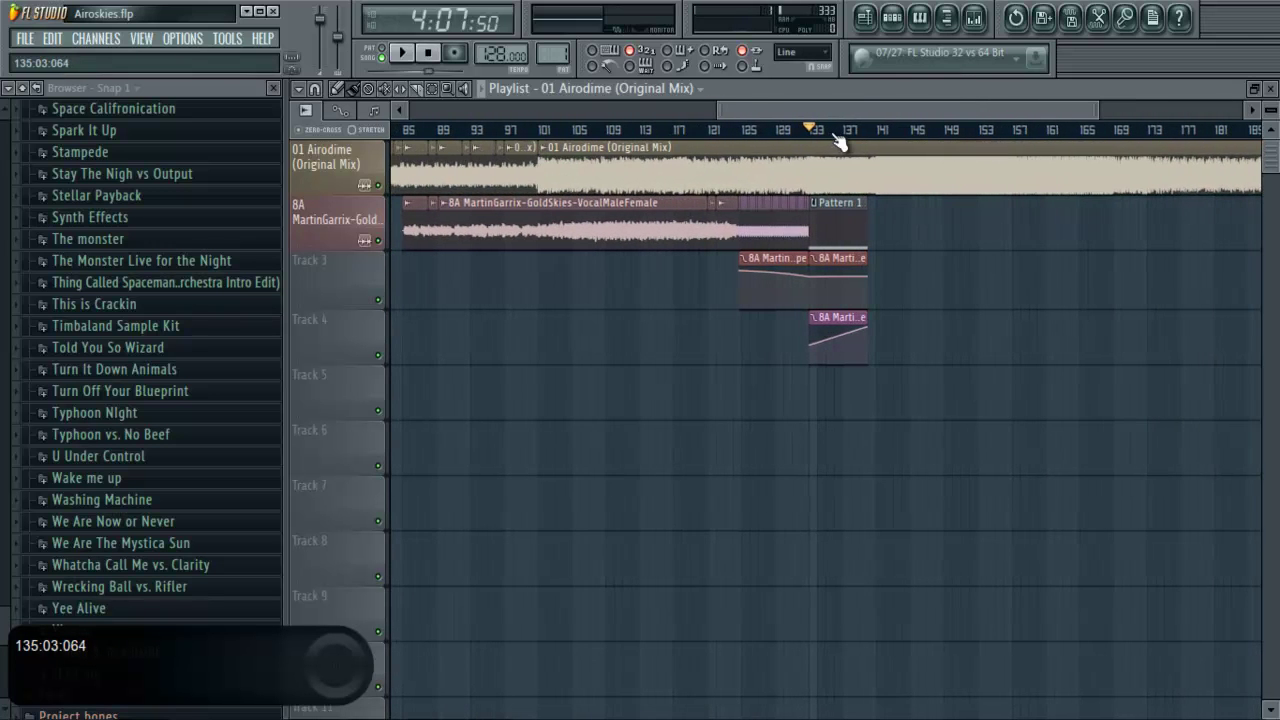
pyautogui.doubleClick(546, 229)
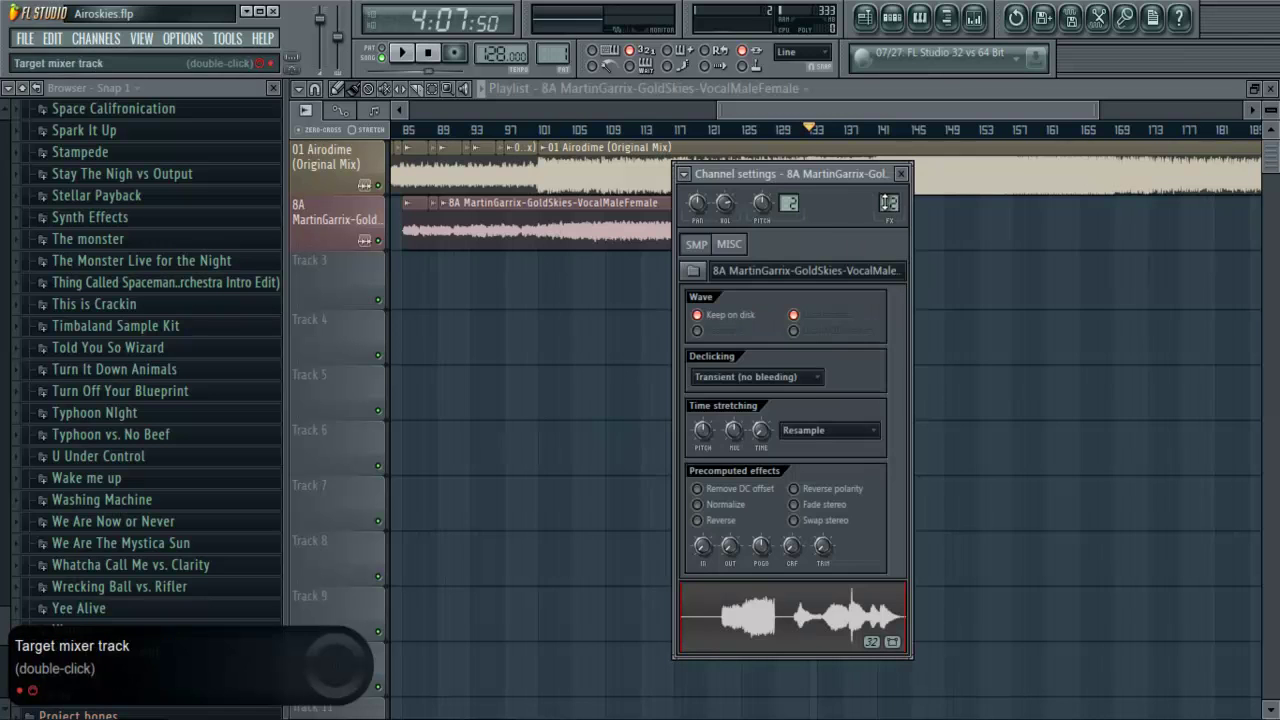
pyautogui.doubleClick(889, 203)
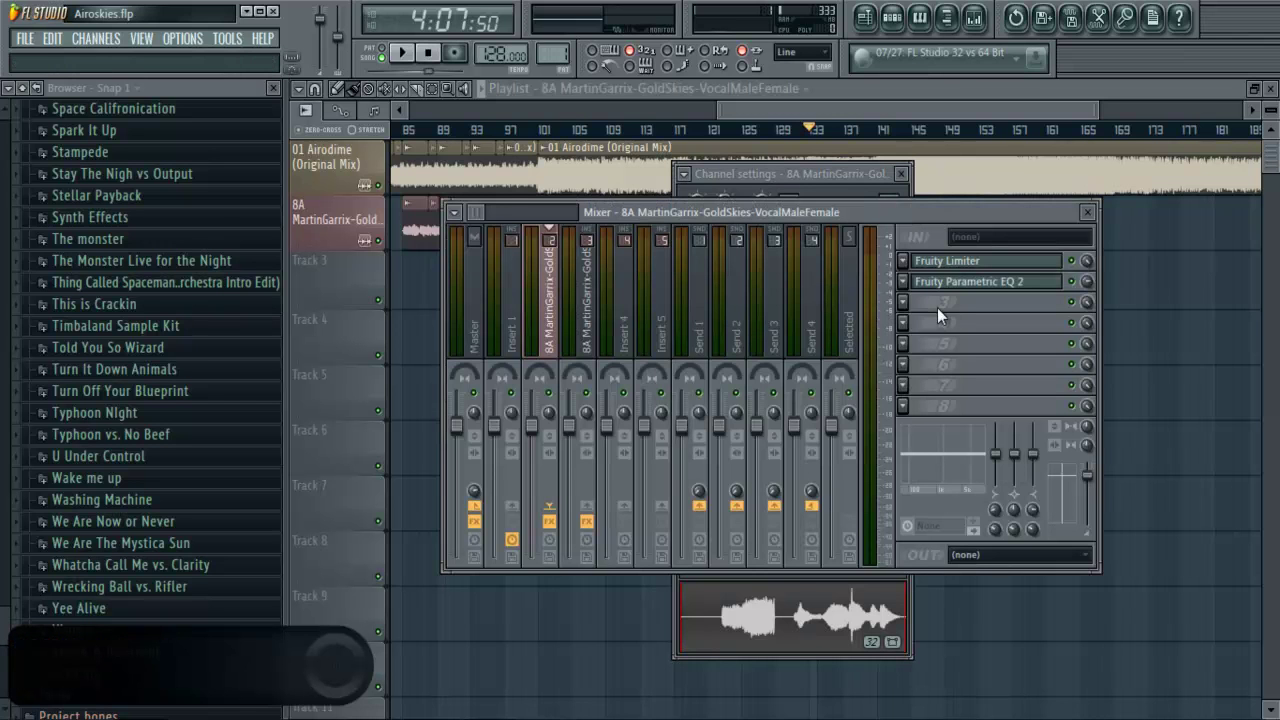
pyautogui.click(979, 289)
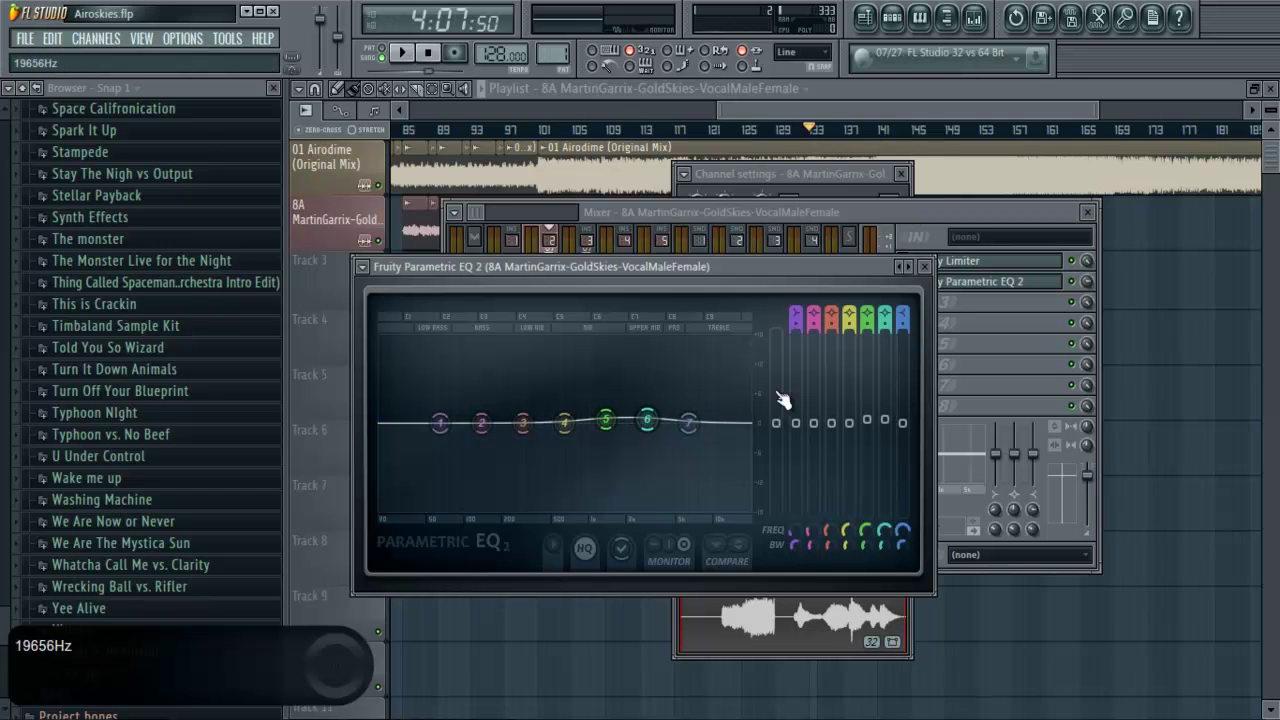
pyautogui.click(925, 267)
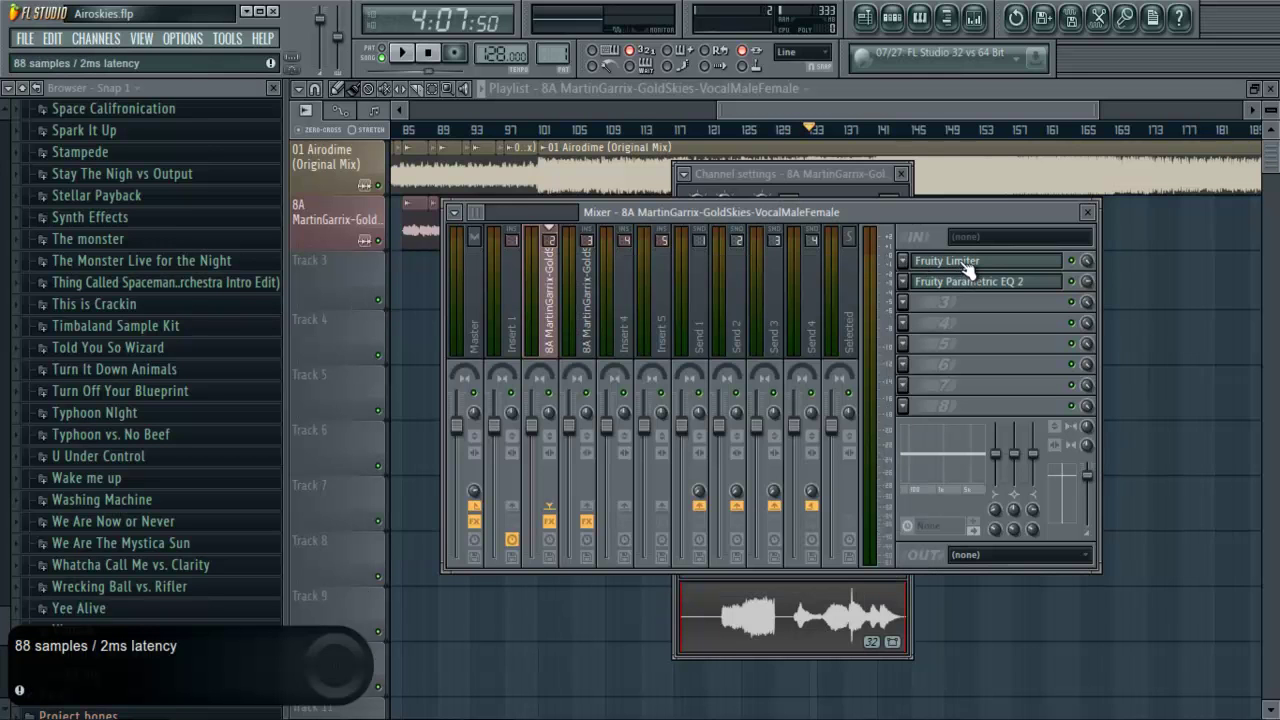
pyautogui.click(1087, 212)
# Step: Close the GoldSkies vocal's channel settings and bring the playlist back into view
pyautogui.click(899, 174)
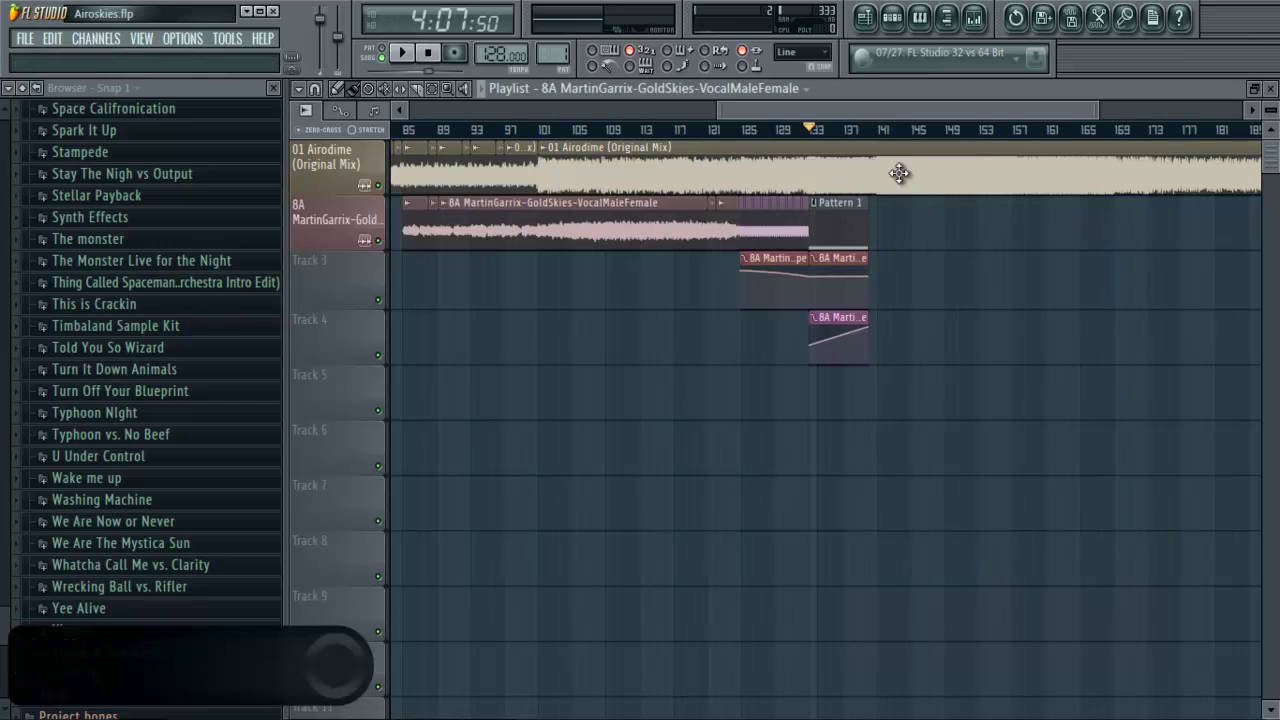
pyautogui.moveTo(799, 107); pyautogui.dragTo(521, 102)
pyautogui.scroll(-3, 478, 140)
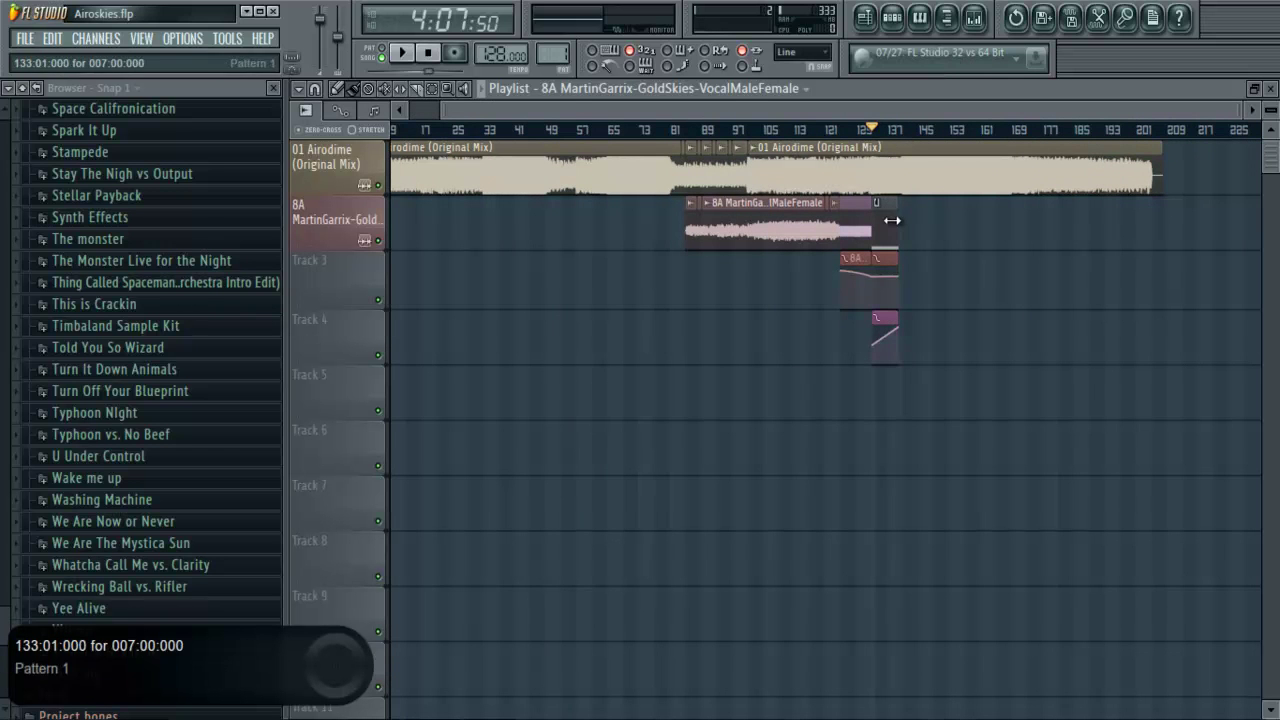
pyautogui.scroll(4, 903, 133)
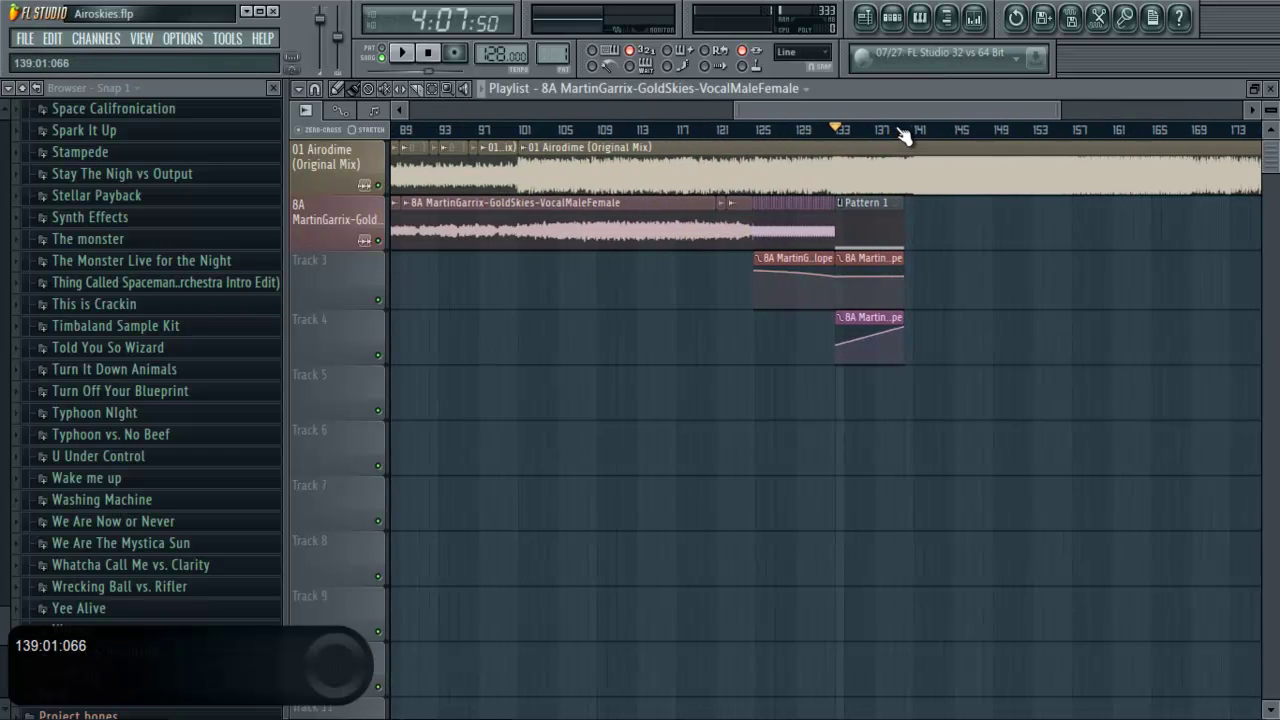
pyautogui.scroll(2, 903, 133)
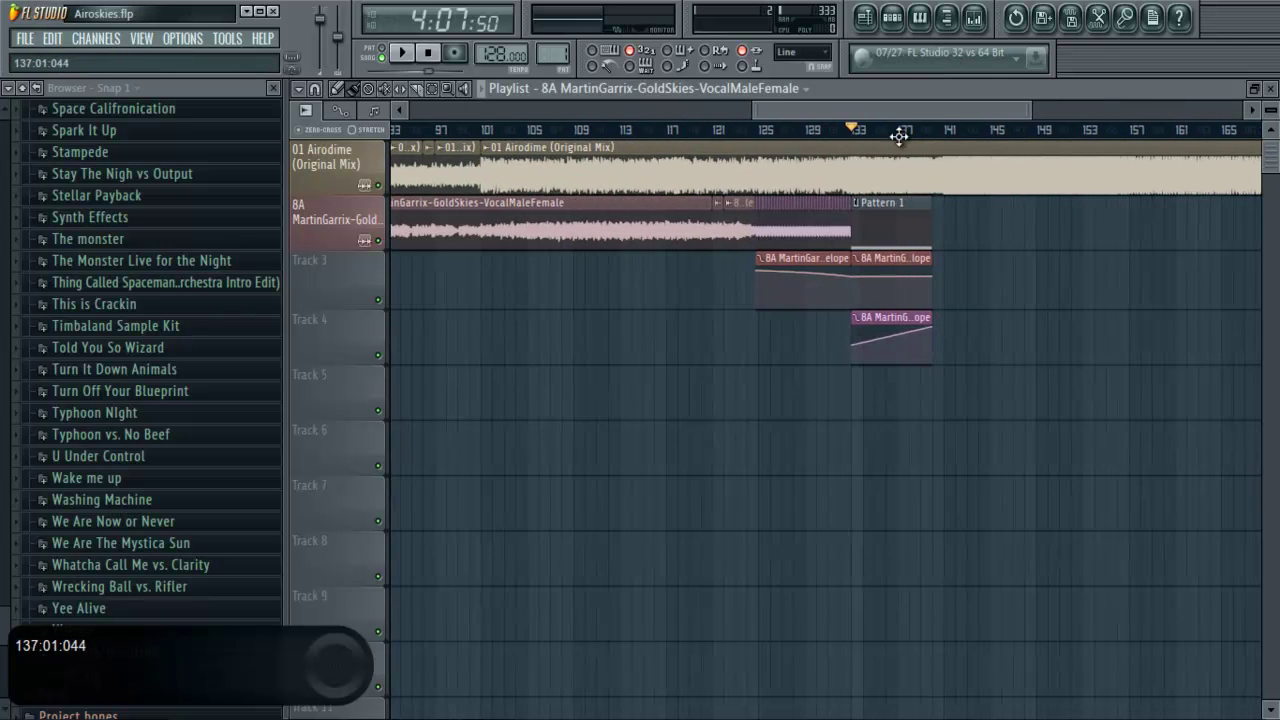
# Step: Zoom the playlist out to show the whole Airodime arrangement, bar 1 to about 217
pyautogui.hscroll(-2, 893, 113)
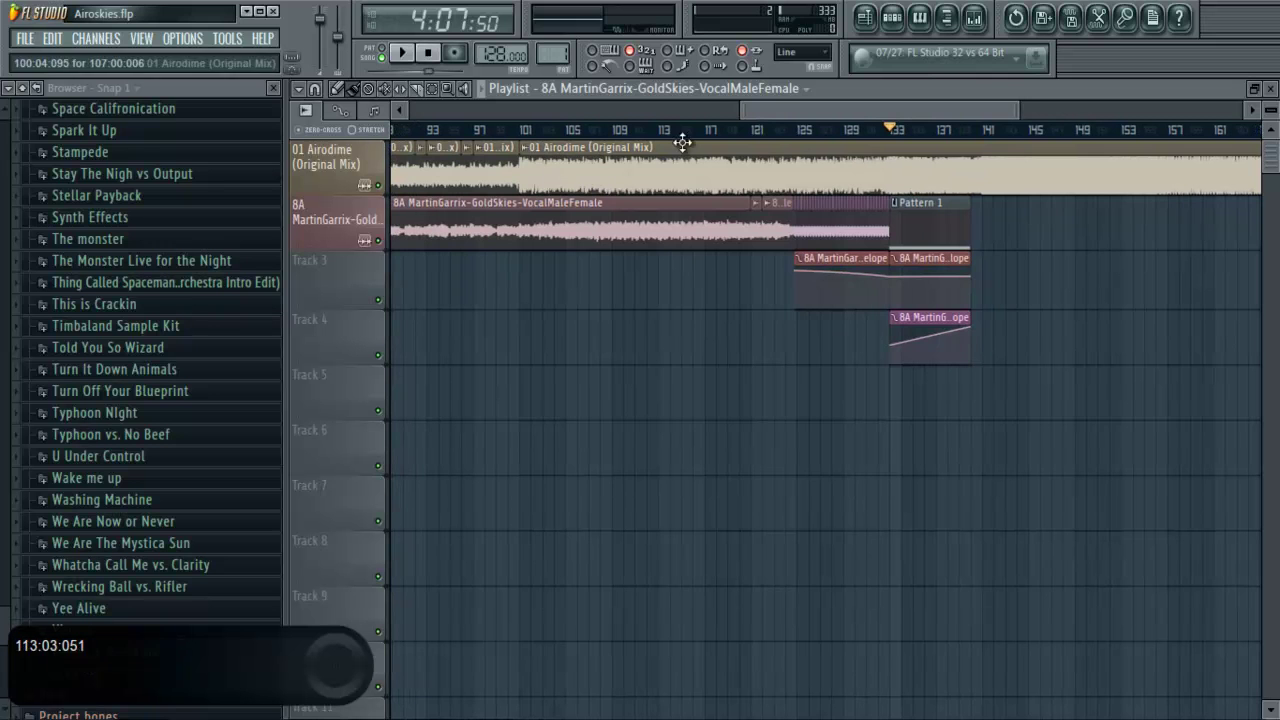
pyautogui.scroll(-3, 738, 127)
pyautogui.scroll(-2, 730, 122)
pyautogui.hscroll(-3, 640, 112)
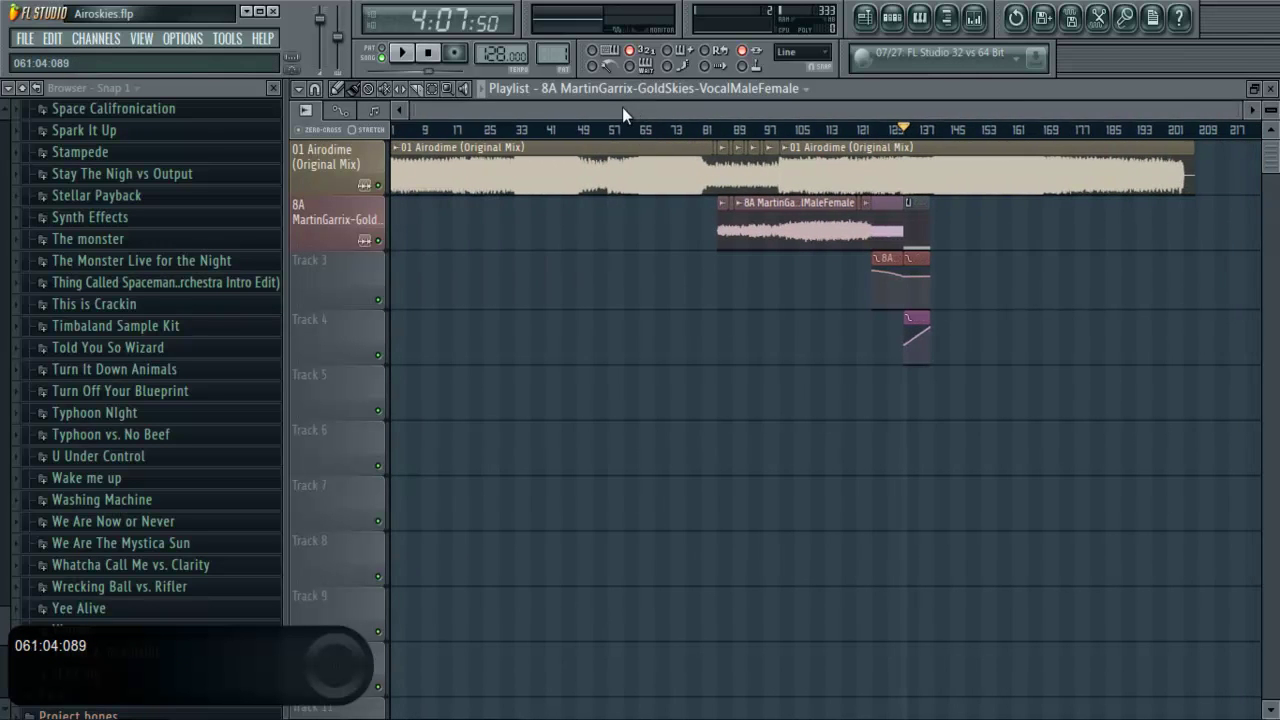
pyautogui.scroll(1, 640, 132)
pyautogui.scroll(-1, 640, 137)
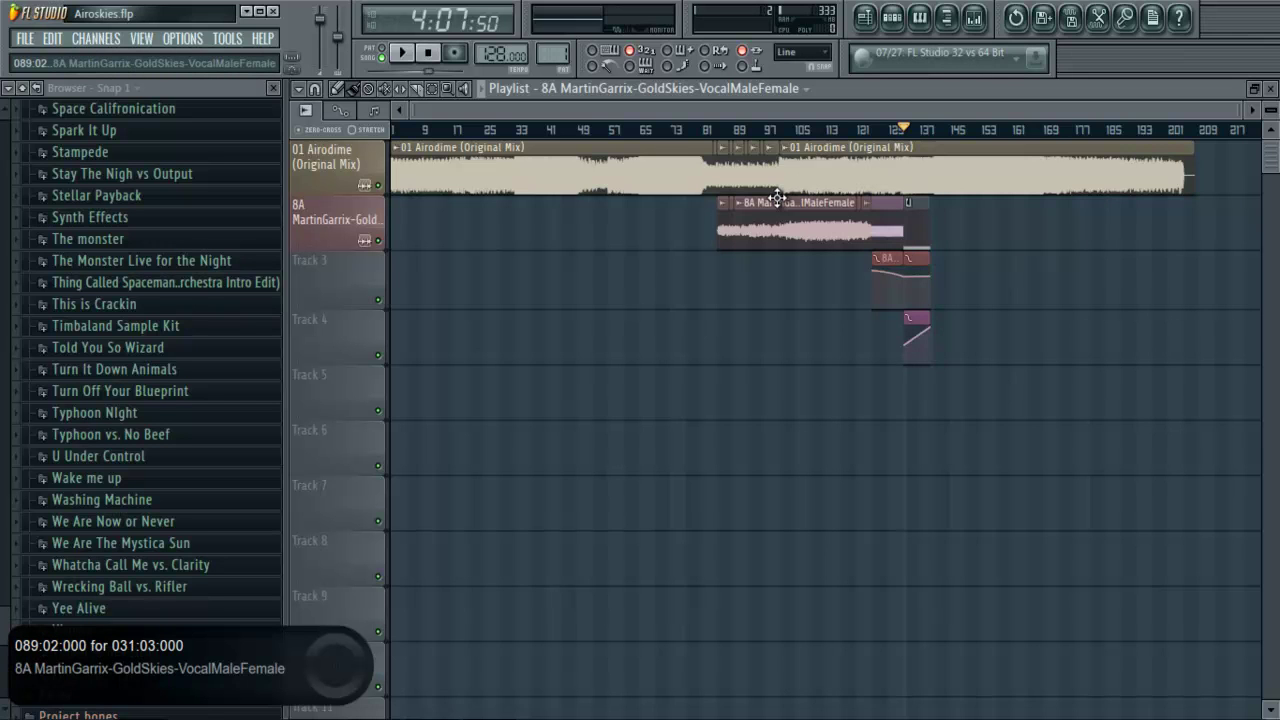
pyautogui.scroll(1, 778, 120)
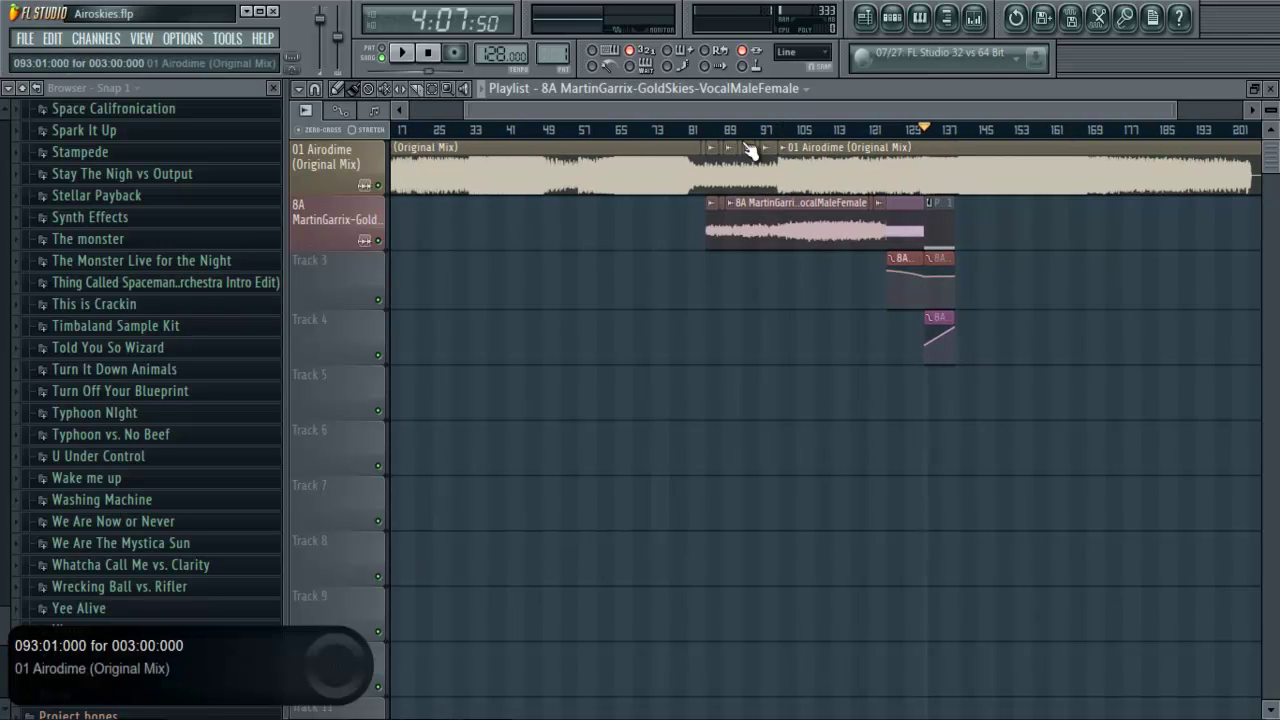
pyautogui.scroll(-2, 750, 140)
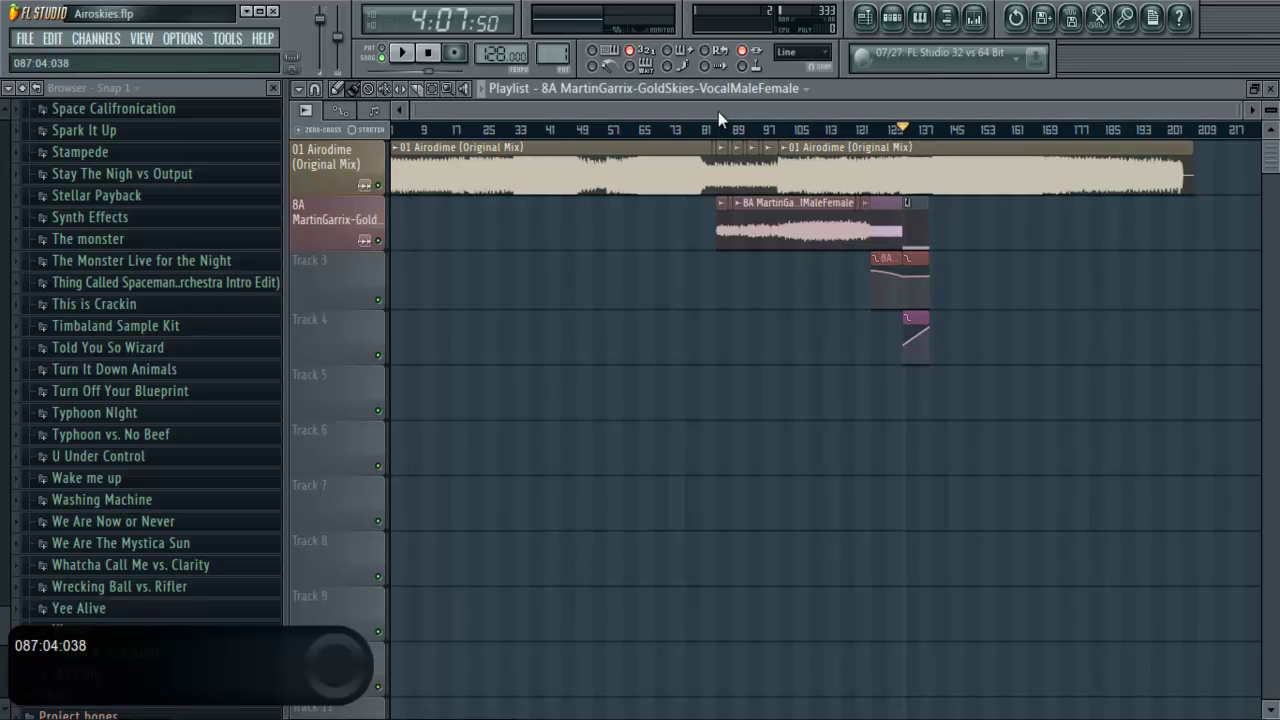